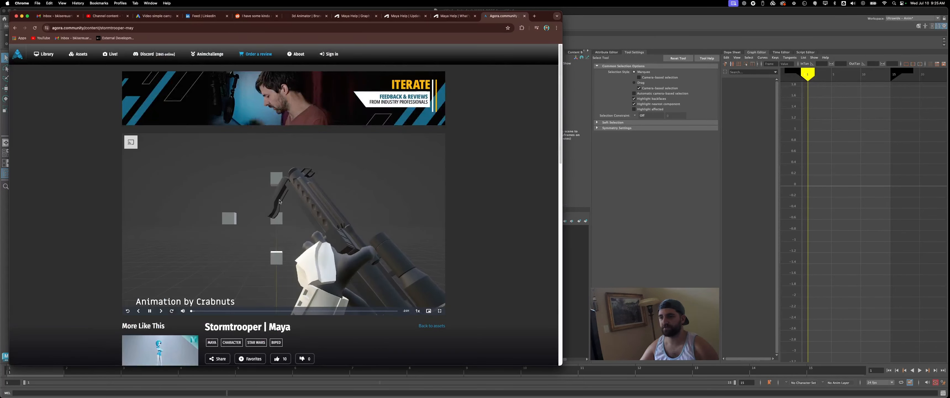
- Look over the Stormtrooper rig page on Agora Community and the character preview in Mixamo
{"action": "scroll", "coordinate": [488, 255], "scroll_direction": "down", "scroll_amount": 3}
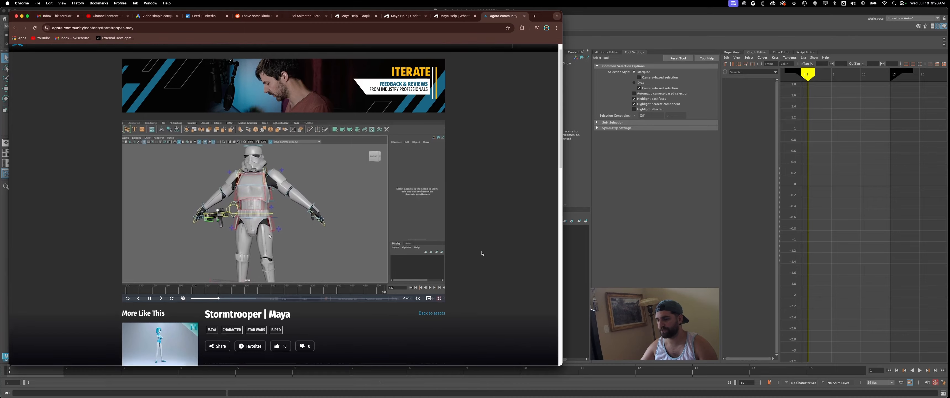
{"action": "left_click", "coordinate": [239, 301]}
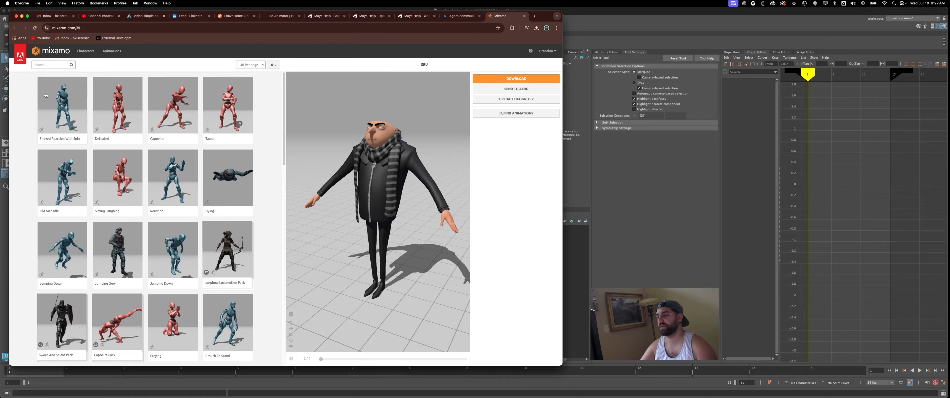
{"action": "left_click_drag", "start_coordinate": [373, 200], "coordinate": [396, 190]}
{"action": "left_click_drag", "start_coordinate": [401, 39], "coordinate": [524, 47]}
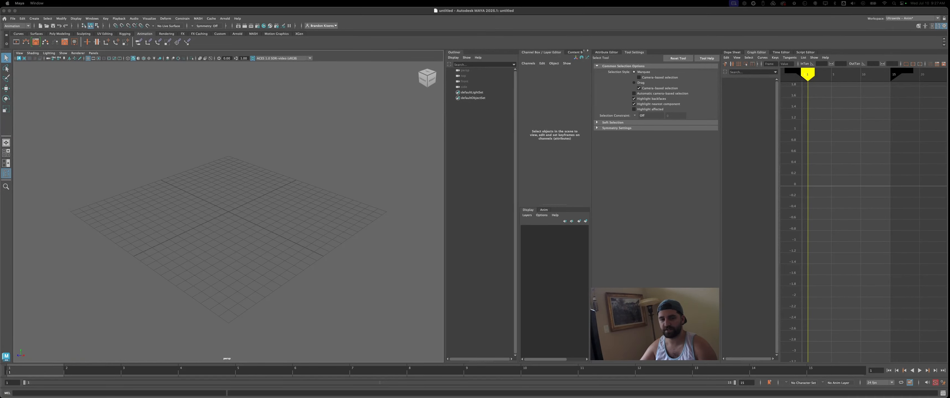
- Reference Stormtrooper_Rig_v4.mb from the Stormtrooper assets folder of the youtube_demos project into the empty Maya scene
{"action": "left_click", "coordinate": [12, 18]}
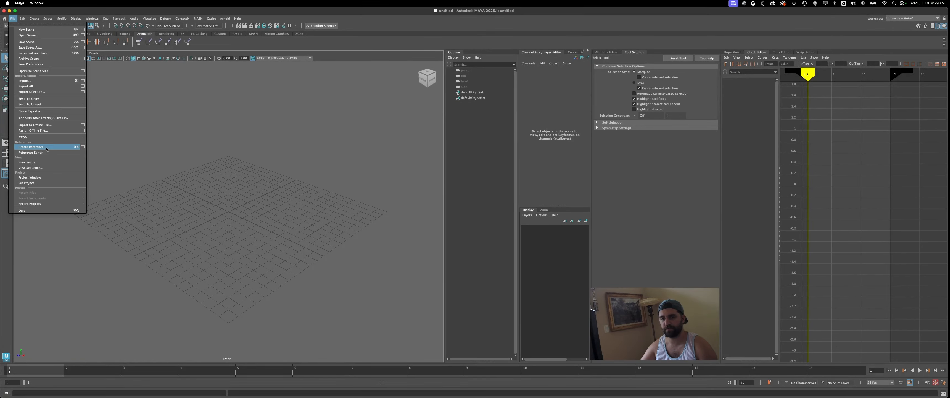
{"action": "left_click", "coordinate": [44, 153]}
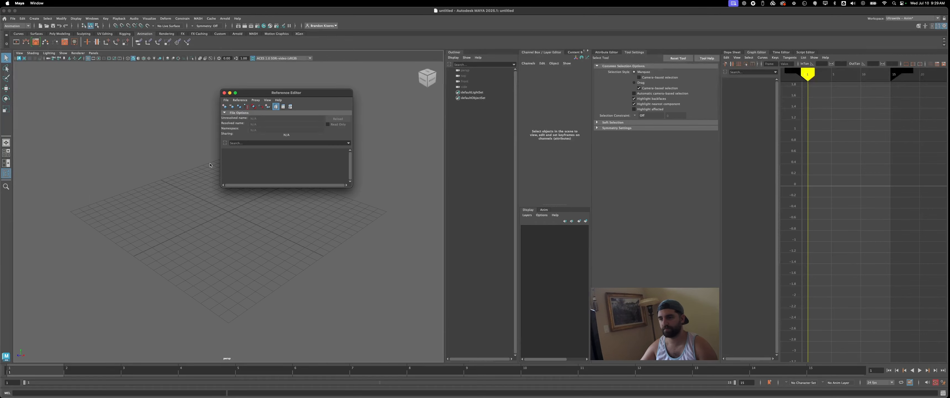
{"action": "left_click", "coordinate": [225, 107]}
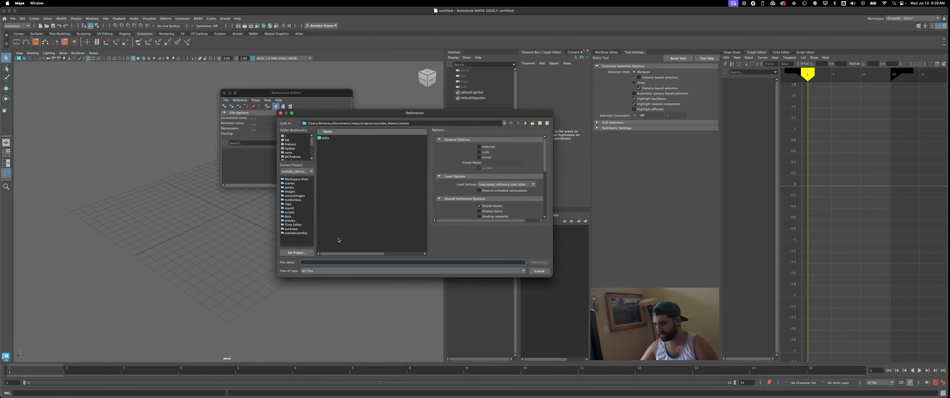
{"action": "left_click", "coordinate": [301, 171]}
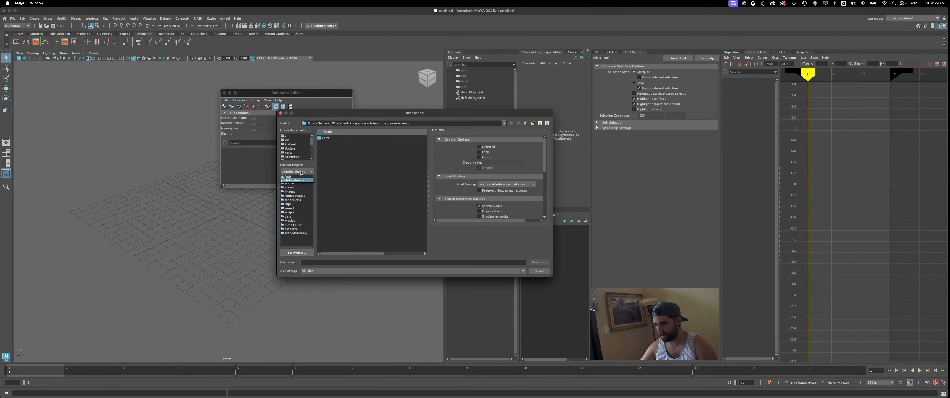
{"action": "left_click", "coordinate": [293, 187]}
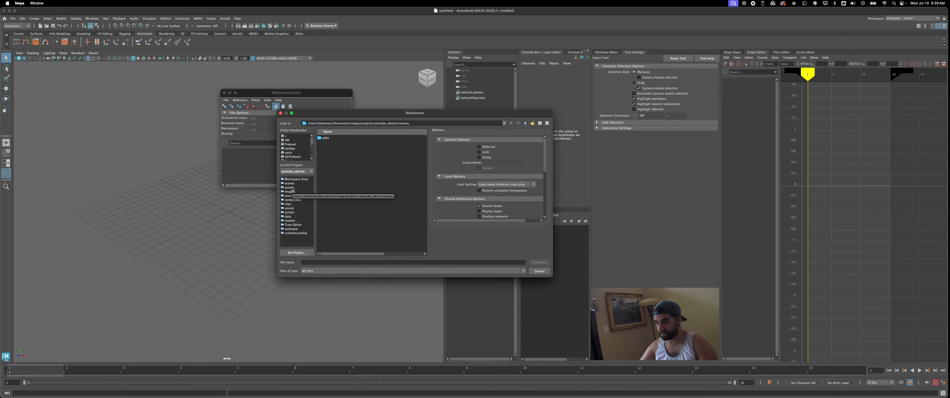
{"action": "left_click", "coordinate": [292, 188]}
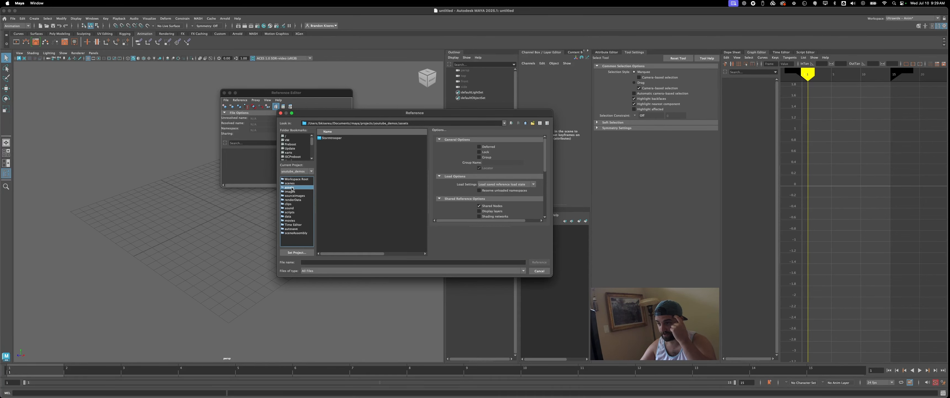
{"action": "double_click", "coordinate": [343, 138]}
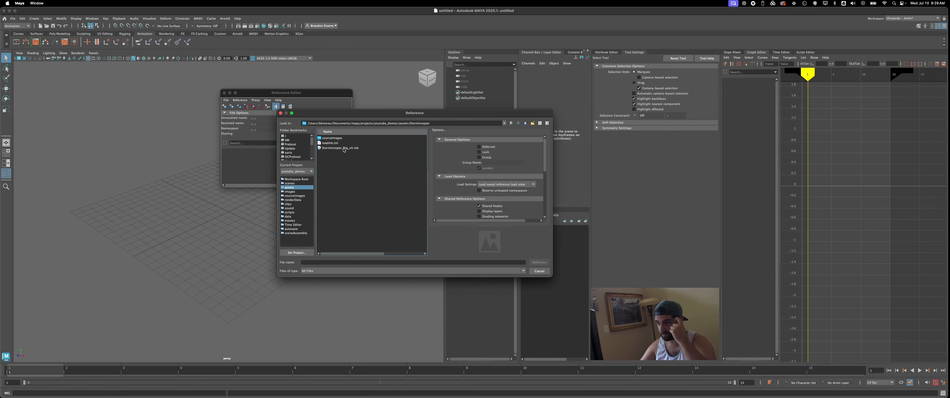
{"action": "double_click", "coordinate": [341, 148]}
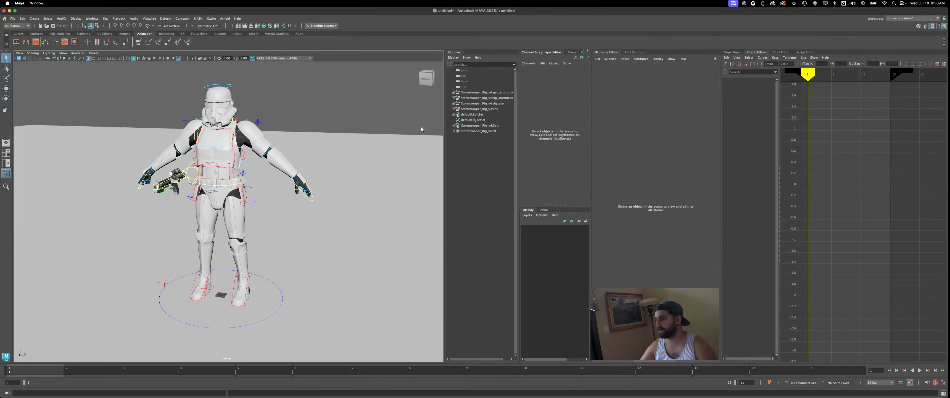
- Expand the stormtrooper geometry group and select all of its body and armor meshes, leaving out the gun
{"action": "left_click", "coordinate": [453, 92]}
{"action": "left_click", "coordinate": [487, 97]}
{"action": "left_click", "coordinate": [487, 252], "text": "shift"}
{"action": "left_click", "coordinate": [484, 247], "text": "super"}
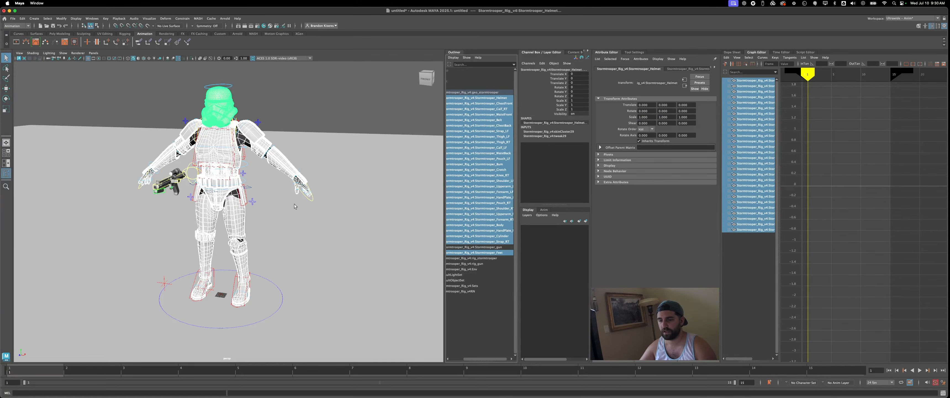
- Configure the export options for the selected meshes with FBX export as the file type
{"action": "left_click", "coordinate": [13, 18]}
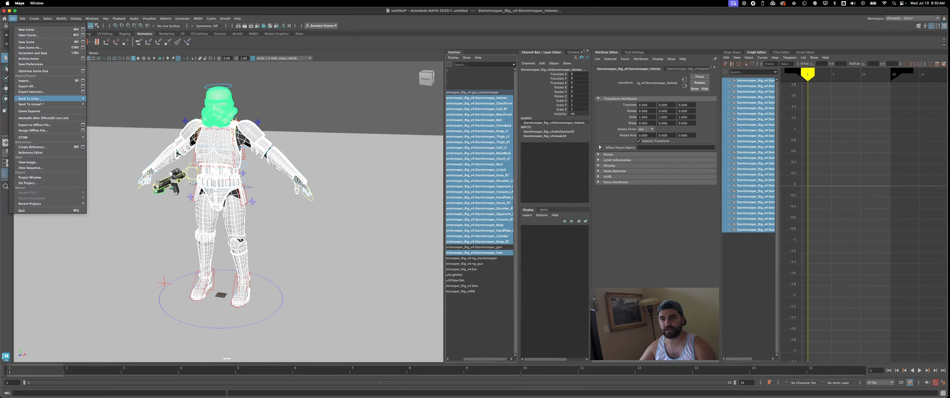
{"action": "left_click", "coordinate": [76, 93]}
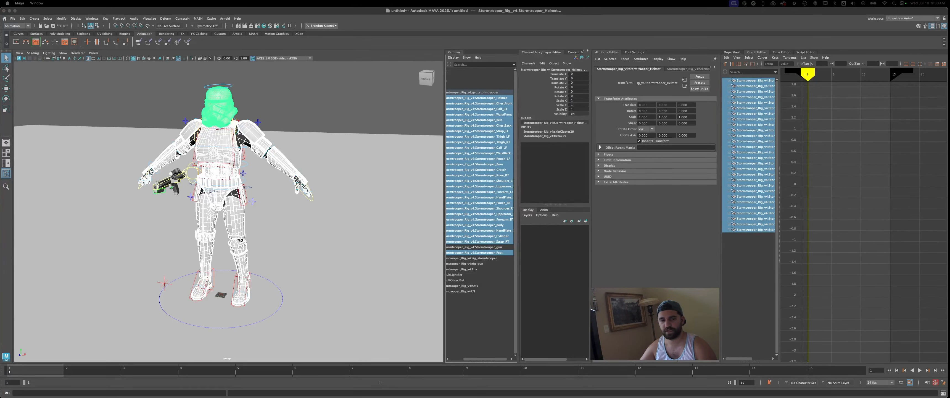
{"action": "left_click_drag", "start_coordinate": [73, 127], "coordinate": [411, 94]}
{"action": "left_click", "coordinate": [372, 118]}
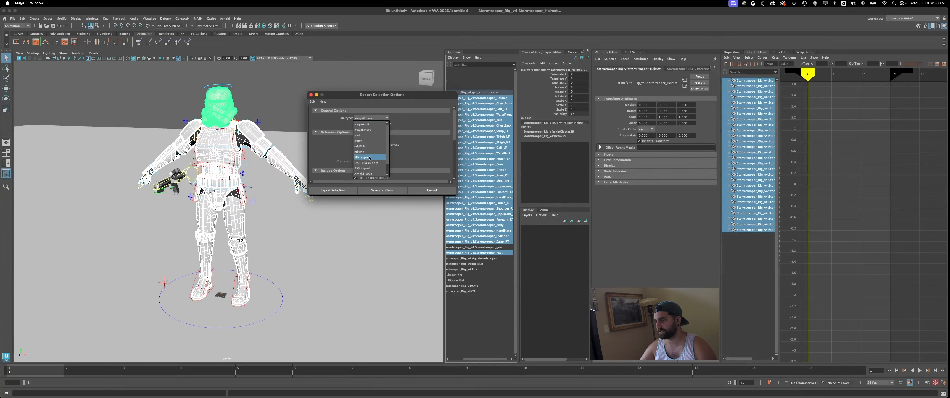
{"action": "left_click", "coordinate": [369, 158]}
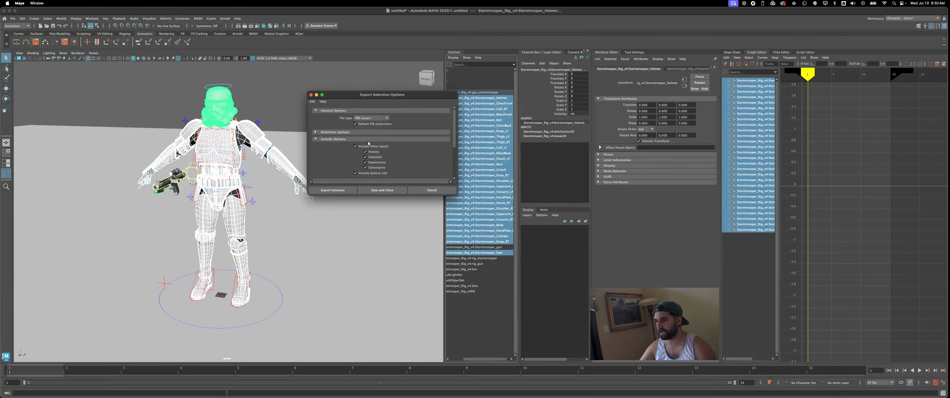
{"action": "scroll", "coordinate": [317, 133], "scroll_direction": "down", "scroll_amount": 5}
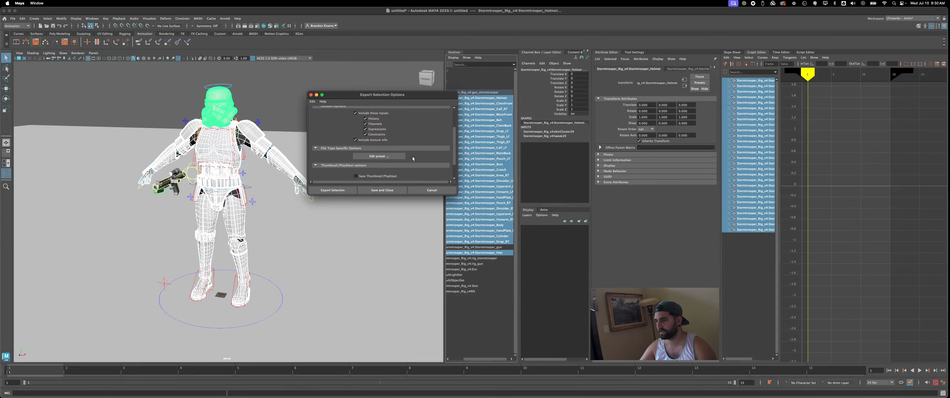
{"action": "scroll", "coordinate": [412, 158], "scroll_direction": "down", "scroll_amount": 1}
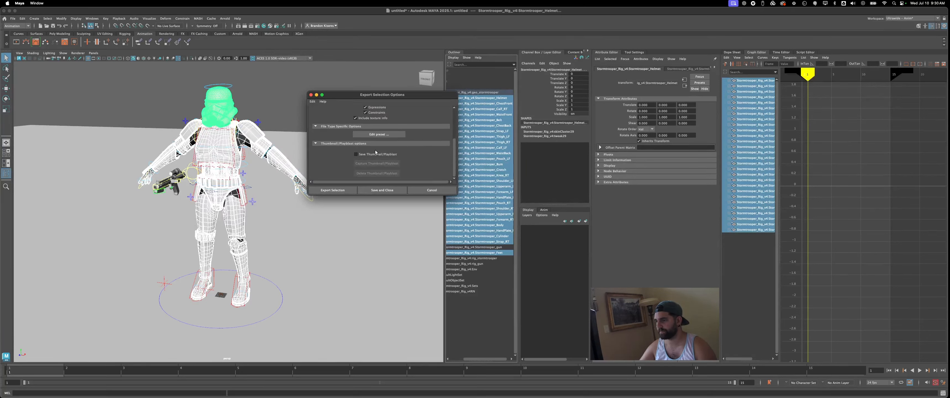
- Export the selection as stormtrooper_geo into a new Export folder inside the Stormtrooper assets folder
{"action": "left_click", "coordinate": [347, 191]}
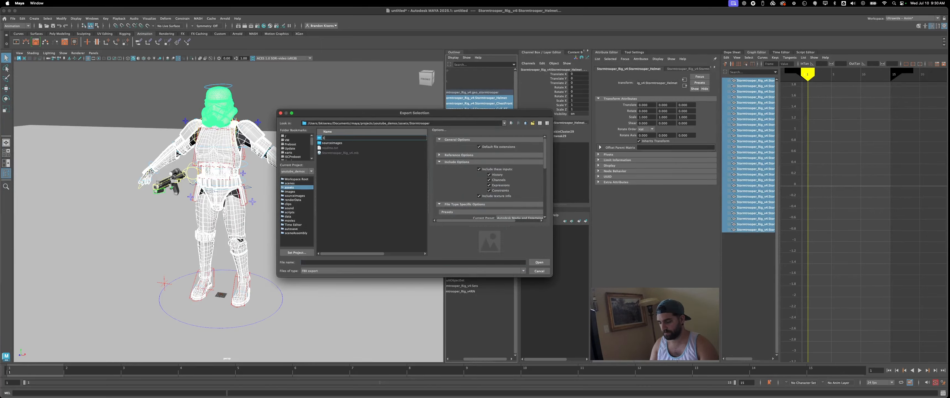
{"action": "key", "text": "Return"}
{"action": "key", "text": "Return"}
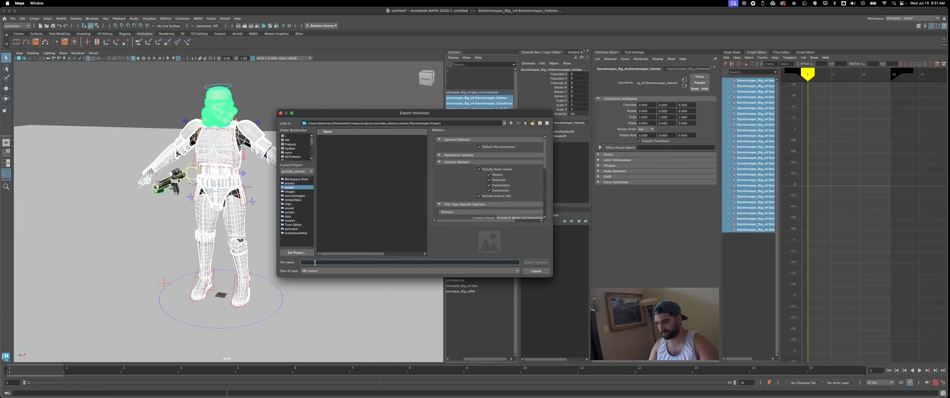
{"action": "type", "text": "storms"}
{"action": "type", "text": "r"}
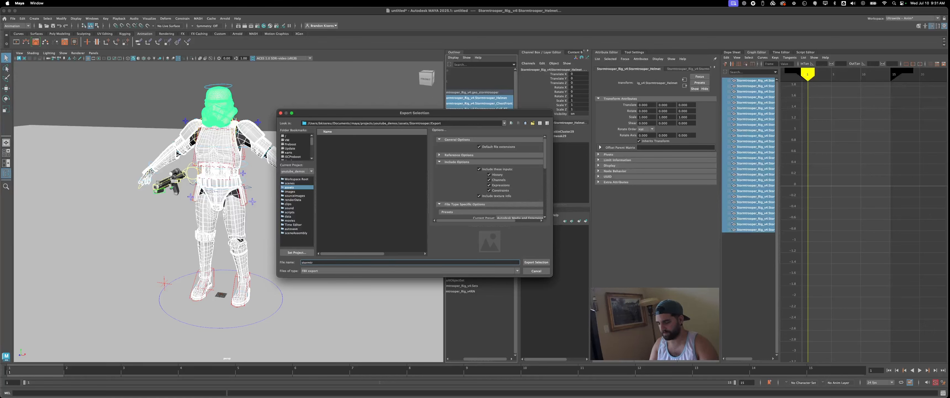
{"action": "type", "text": "ooper_geo"}
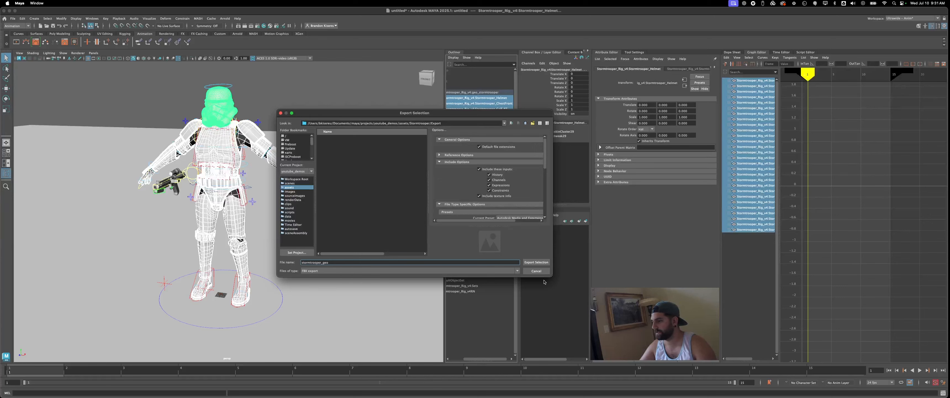
{"action": "left_click", "coordinate": [524, 262]}
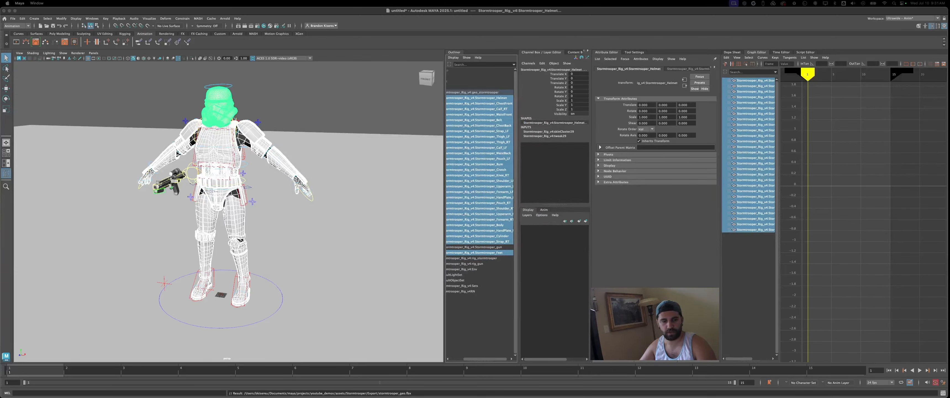
- Switch to Mixamo in the browser and upload stormtrooper_geo.fbx from the Export folder as a new character
{"action": "left_click", "coordinate": [50, 114]}
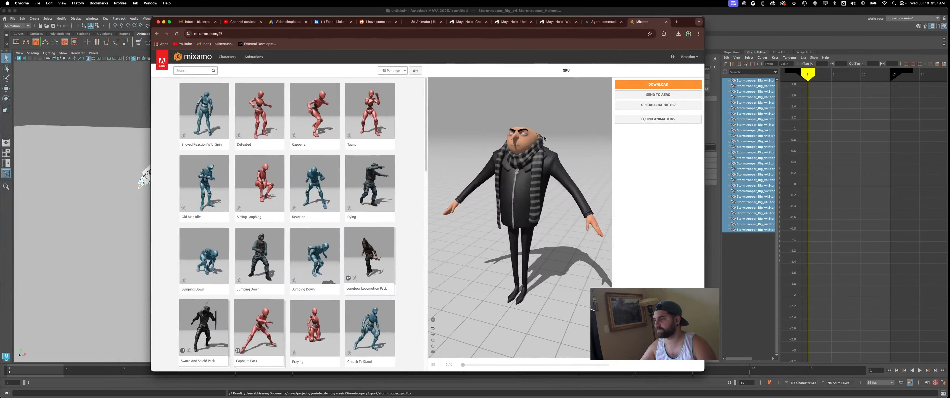
{"action": "left_click", "coordinate": [658, 105]}
{"action": "left_click", "coordinate": [398, 184]}
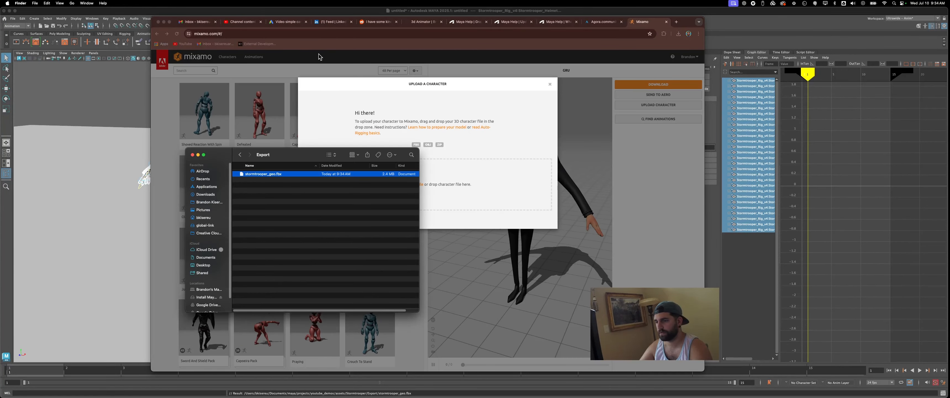
{"action": "left_click_drag", "start_coordinate": [263, 174], "coordinate": [487, 186]}
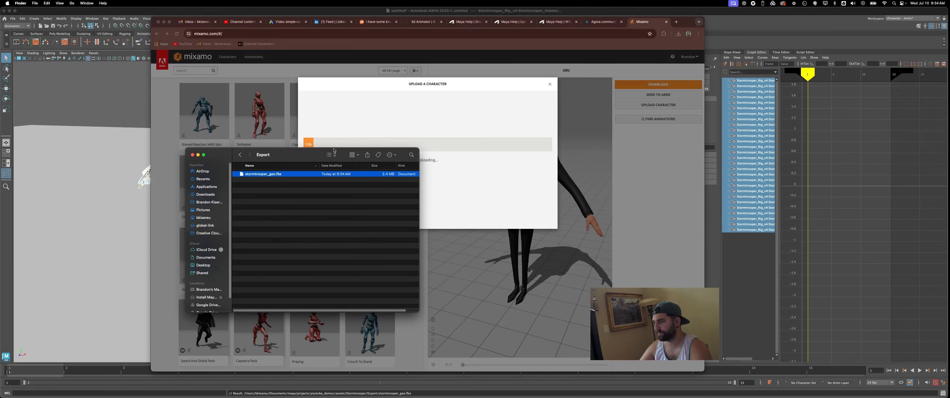
{"action": "left_click_drag", "start_coordinate": [334, 150], "coordinate": [327, 155]}
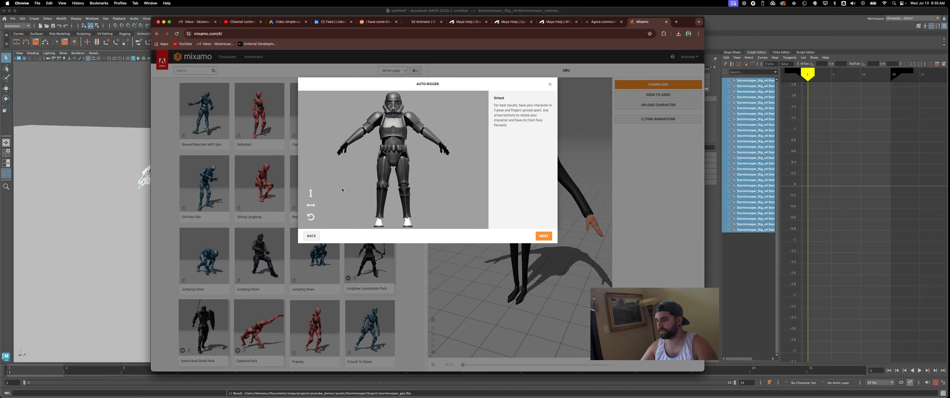
- Accept the character's orientation and auto-rig it with markers on the chin, wrists, elbows, knees and groin
{"action": "left_click", "coordinate": [544, 237]}
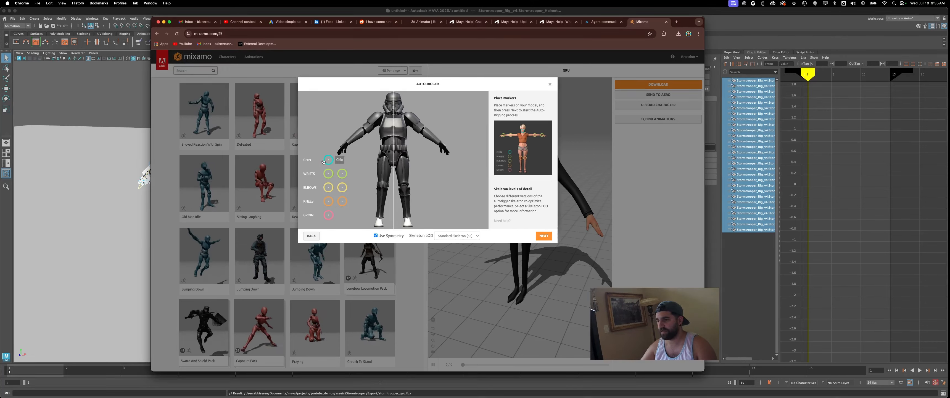
{"action": "mouse_move", "coordinate": [328, 159]}
{"action": "left_mouse_down"}
{"action": "mouse_move", "coordinate": [369, 144]}
{"action": "mouse_move", "coordinate": [394, 113]}
{"action": "left_mouse_up"}
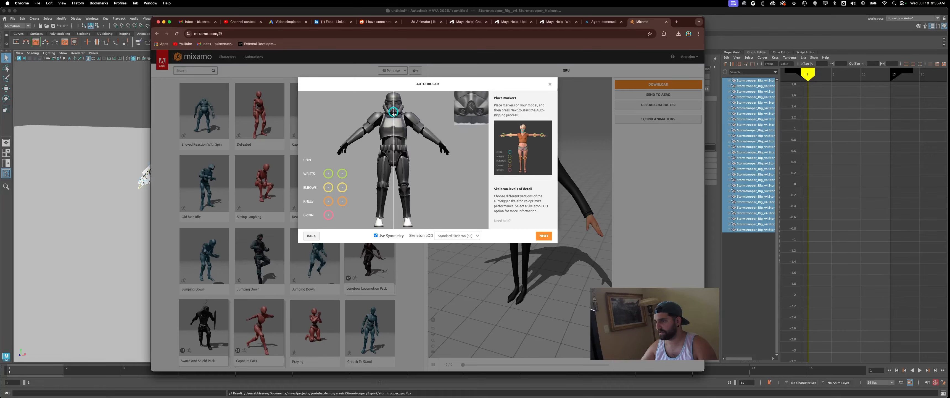
{"action": "left_click_drag", "start_coordinate": [328, 173], "coordinate": [347, 144]}
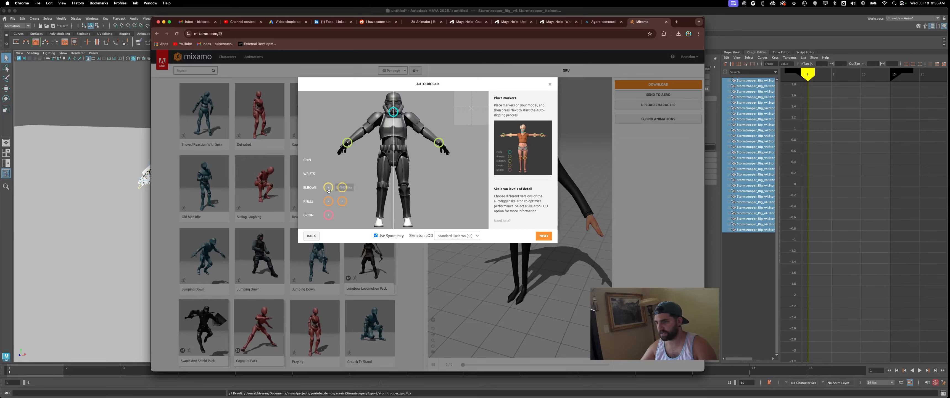
{"action": "left_click_drag", "start_coordinate": [329, 187], "coordinate": [365, 131]}
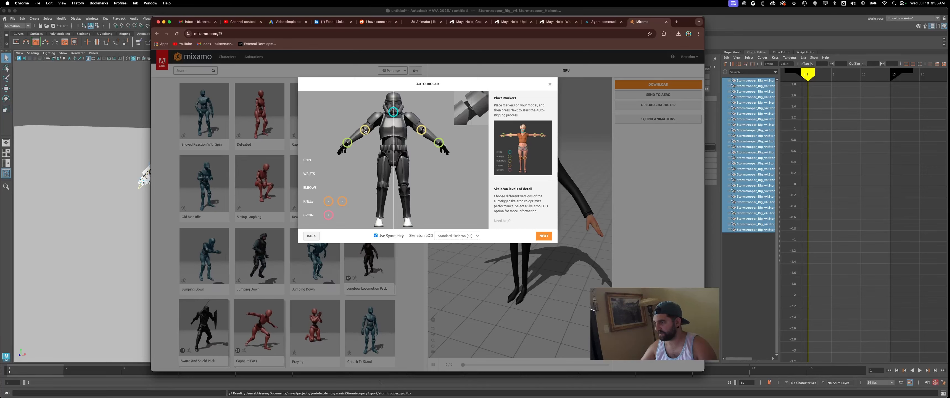
{"action": "left_click_drag", "start_coordinate": [328, 201], "coordinate": [382, 186]}
{"action": "left_click_drag", "start_coordinate": [328, 214], "coordinate": [393, 162]}
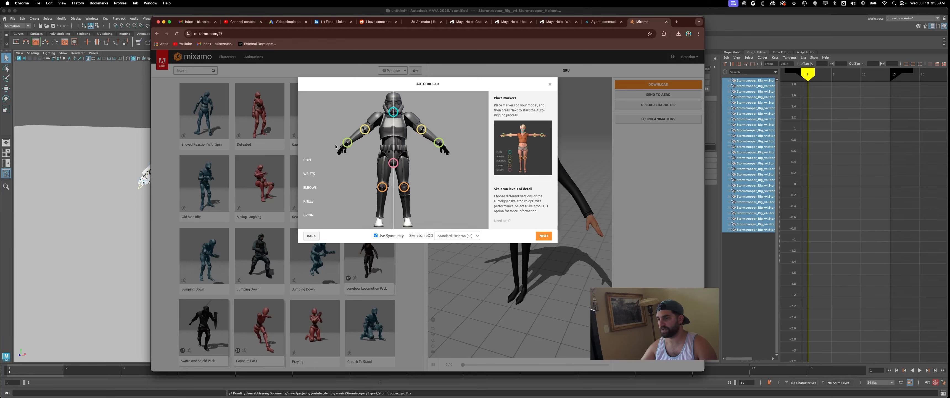
{"action": "left_click", "coordinate": [545, 236]}
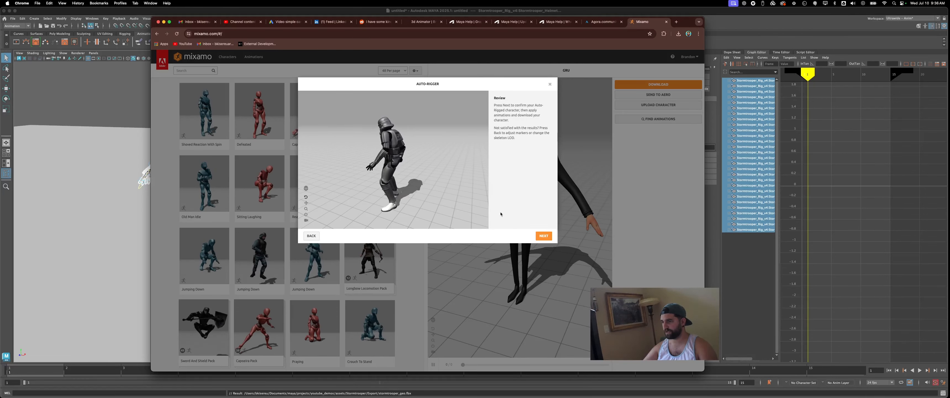
- Accept the auto-rigged stormtrooper, download it as FBX Binary in Original Pose, and switch to the mixamo folder in Finder
{"action": "left_click", "coordinate": [543, 236]}
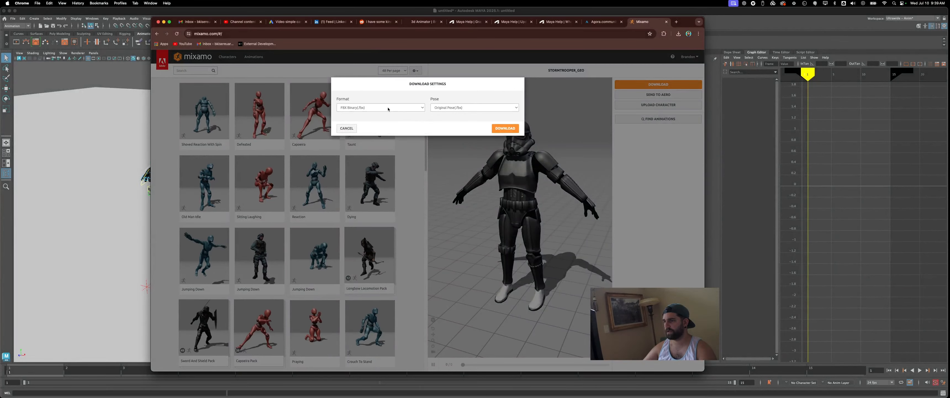
{"action": "left_click", "coordinate": [505, 128]}
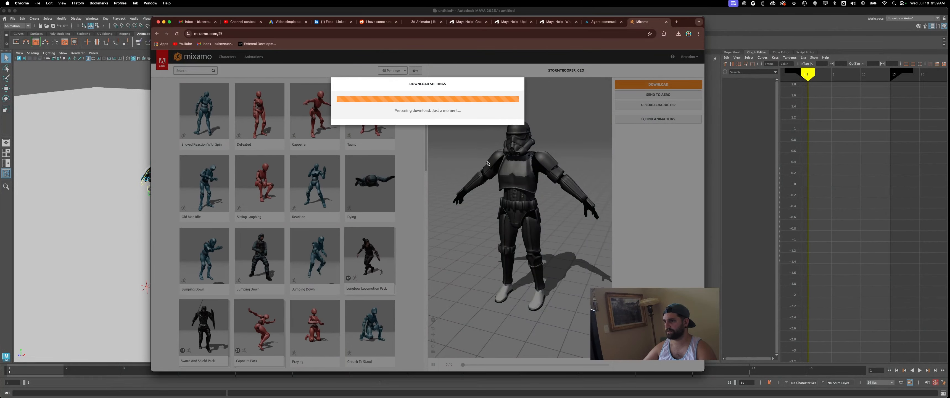
{"action": "key", "text": "super+Tab"}
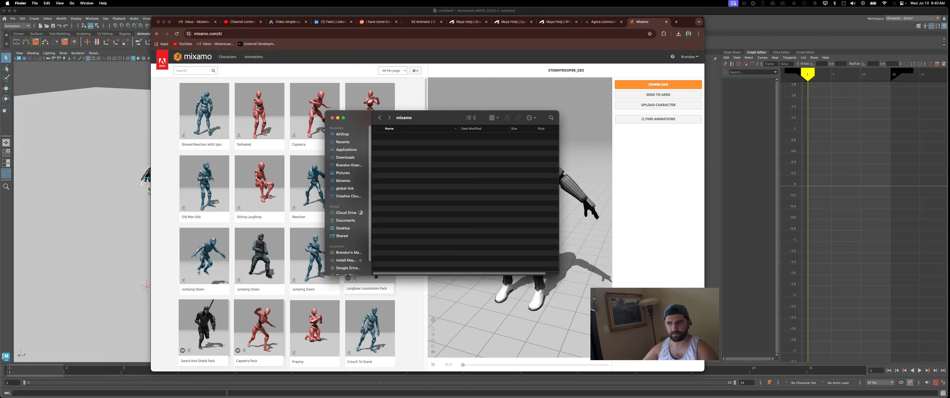
- Return from the mixamo folder to the previous location in Finder and open an item there
{"action": "left_click", "coordinate": [380, 118]}
{"action": "double_click", "coordinate": [392, 142]}
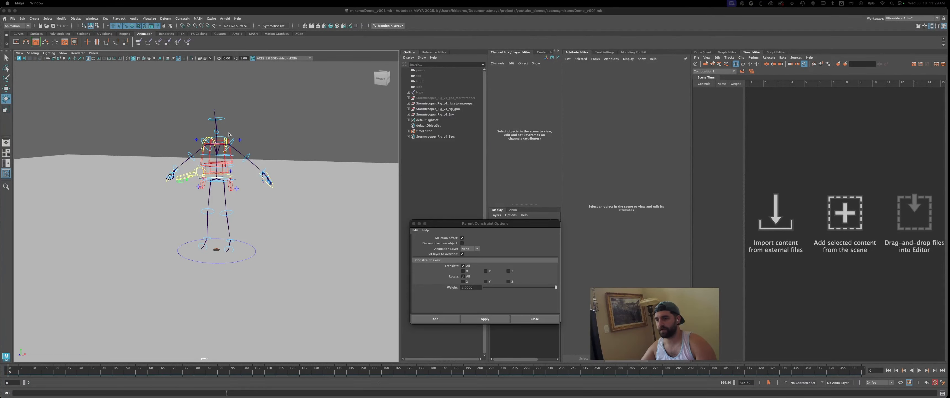
- Compare the Mixamo Hips joint hierarchy with the rig's left elbow FK control in the mixamoDemo_v001 scene by selecting them alternately
{"action": "left_click_drag", "start_coordinate": [255, 142], "coordinate": [239, 153], "text": "alt"}
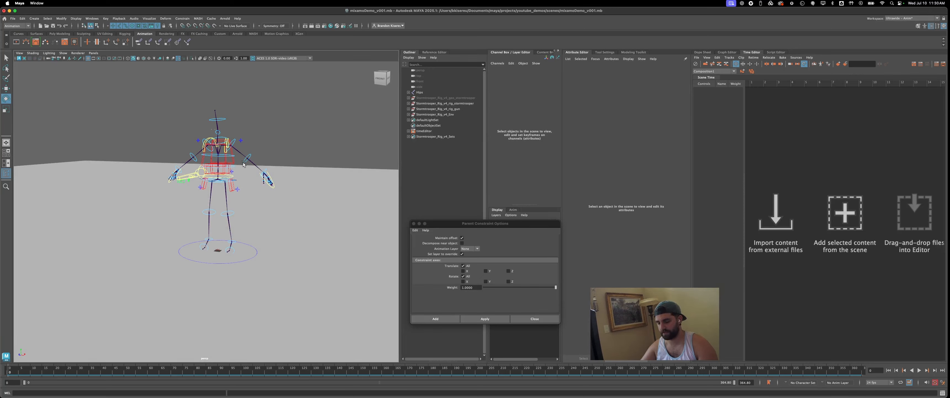
{"action": "left_click", "coordinate": [428, 93]}
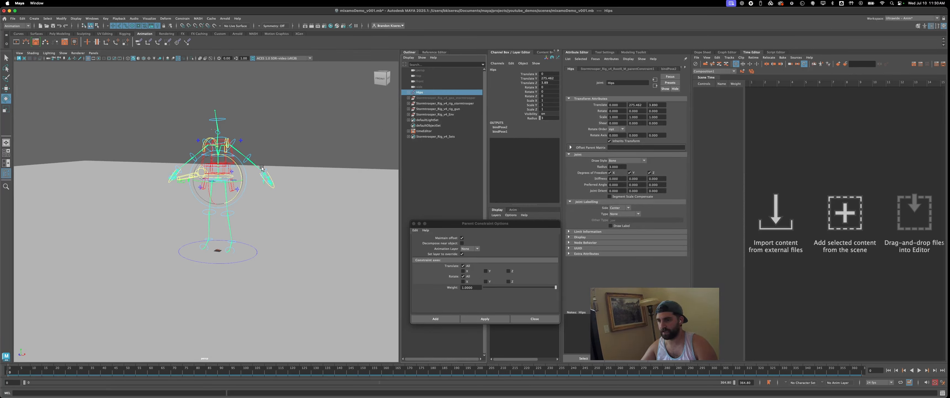
{"action": "left_click", "coordinate": [251, 158]}
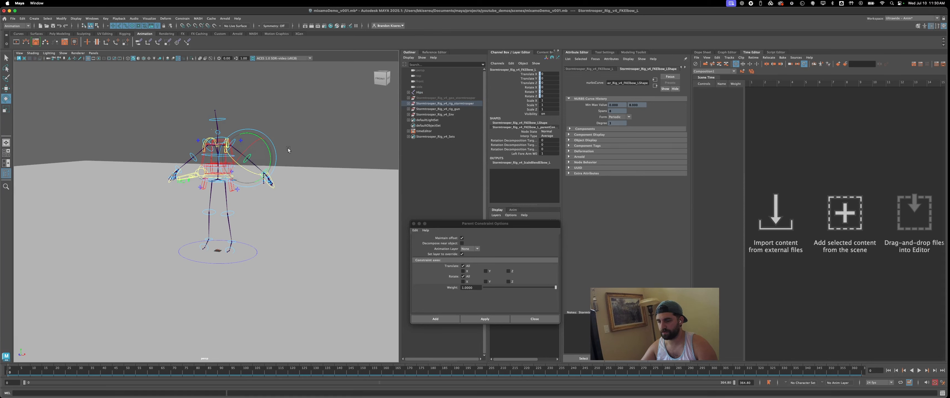
{"action": "left_click", "coordinate": [313, 152]}
{"action": "left_click", "coordinate": [443, 92]}
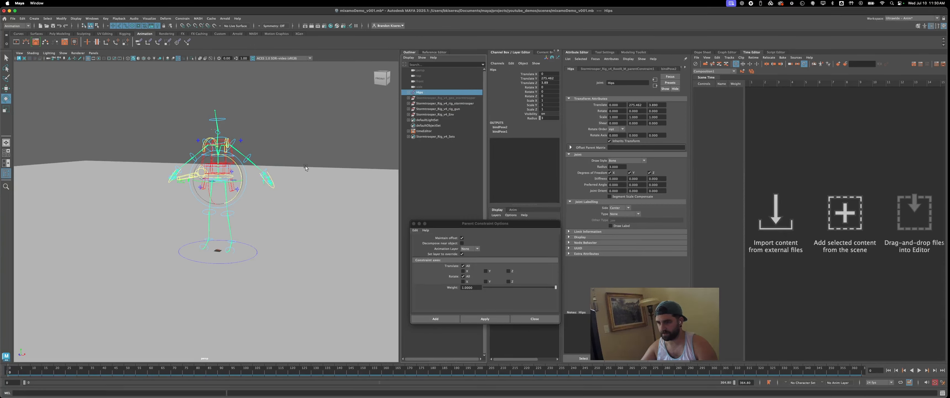
{"action": "left_click", "coordinate": [251, 156]}
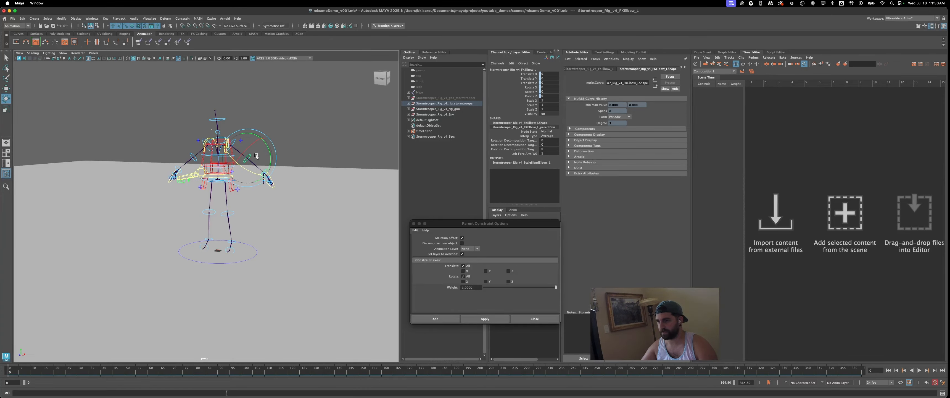
{"action": "left_click", "coordinate": [425, 93]}
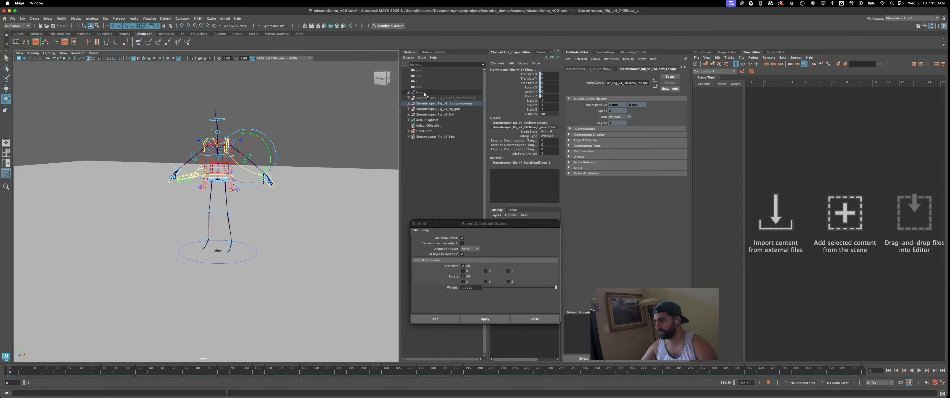
{"action": "left_click", "coordinate": [250, 161]}
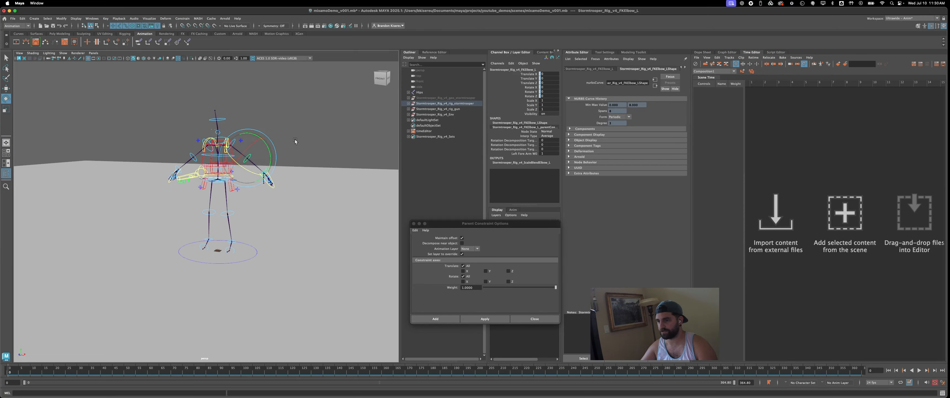
{"action": "left_click", "coordinate": [422, 93]}
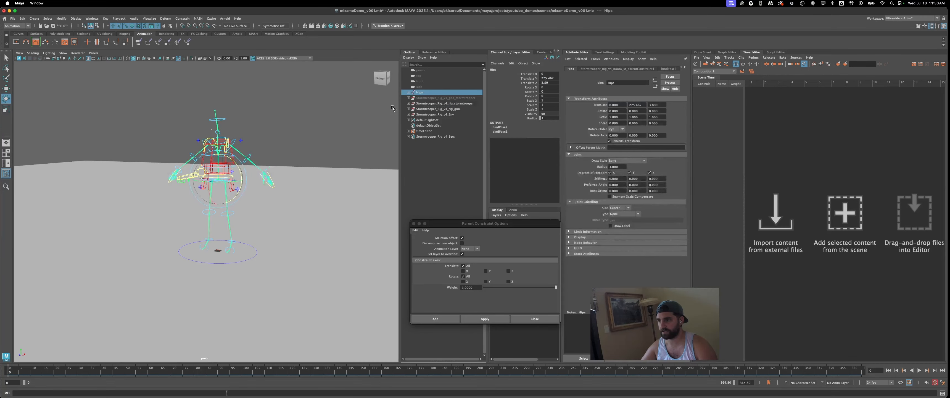
{"action": "left_click", "coordinate": [287, 154]}
- Try moving the Hips joint to test how the rig follows the skeleton, undo the test changes and clear the selection
{"action": "left_click", "coordinate": [422, 92]}
{"action": "key", "text": "w"}
{"action": "left_click_drag", "start_coordinate": [219, 180], "coordinate": [288, 142]}
{"action": "key", "text": "e"}
{"action": "left_click", "coordinate": [227, 123]}
{"action": "left_click", "coordinate": [228, 125]}
{"action": "left_click", "coordinate": [282, 136]}
{"action": "key", "text": "super+z"}
{"action": "key", "text": "super+z"}
{"action": "key", "text": "super+z"}
{"action": "key", "text": "super+z"}
{"action": "key", "text": "super+z"}
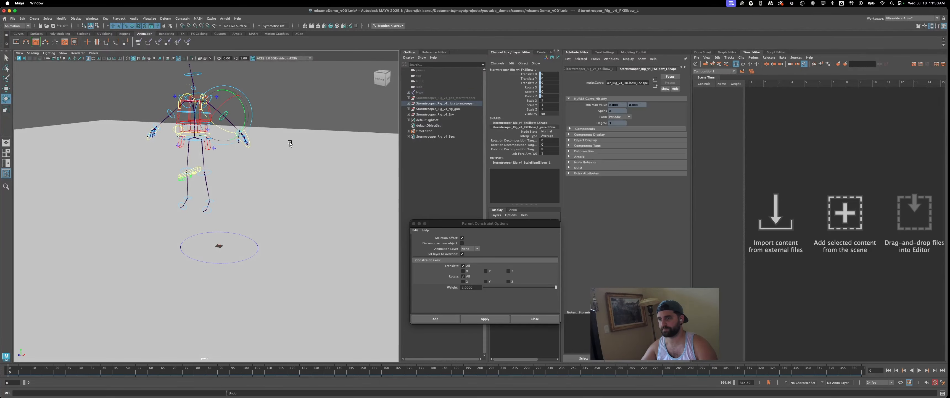
{"action": "left_click", "coordinate": [292, 143]}
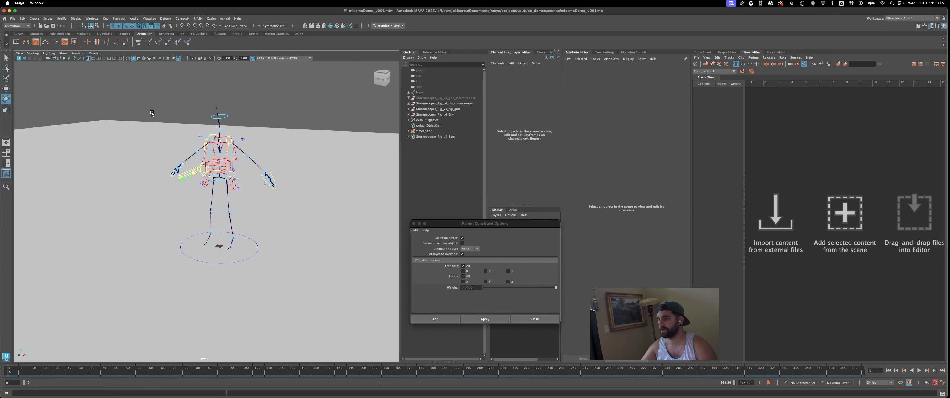
- Save the mixamoDemo_v001 scene and start a new empty scene
{"action": "left_click", "coordinate": [13, 18]}
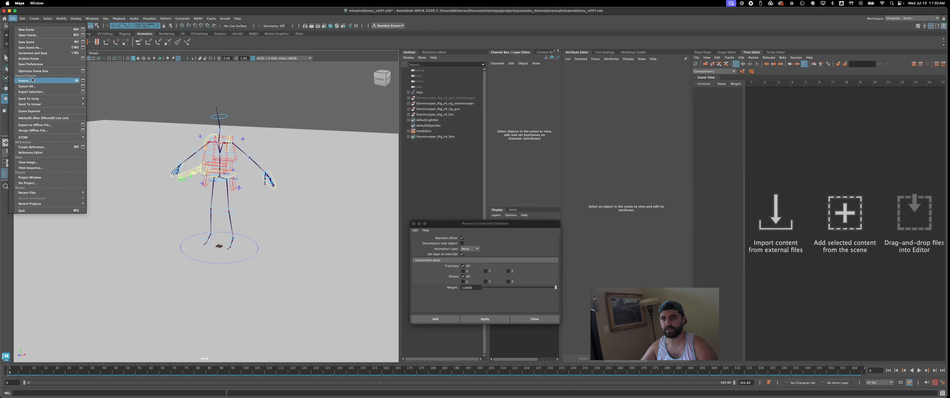
{"action": "left_click", "coordinate": [28, 41]}
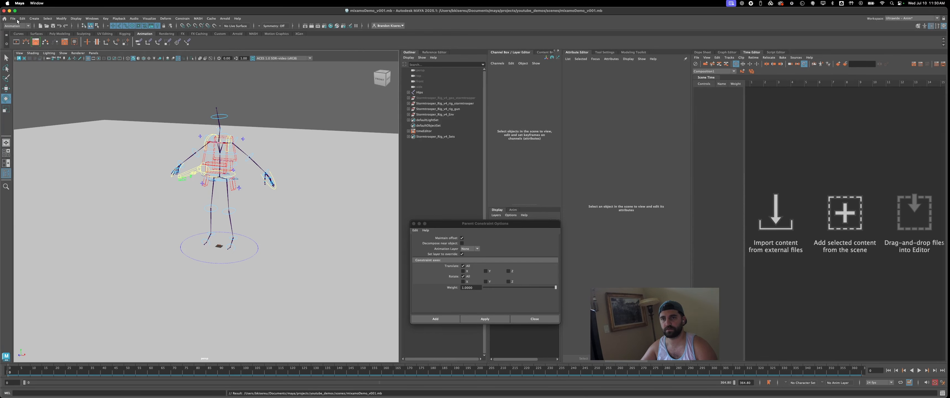
{"action": "left_click", "coordinate": [14, 19]}
{"action": "left_click", "coordinate": [28, 35]}
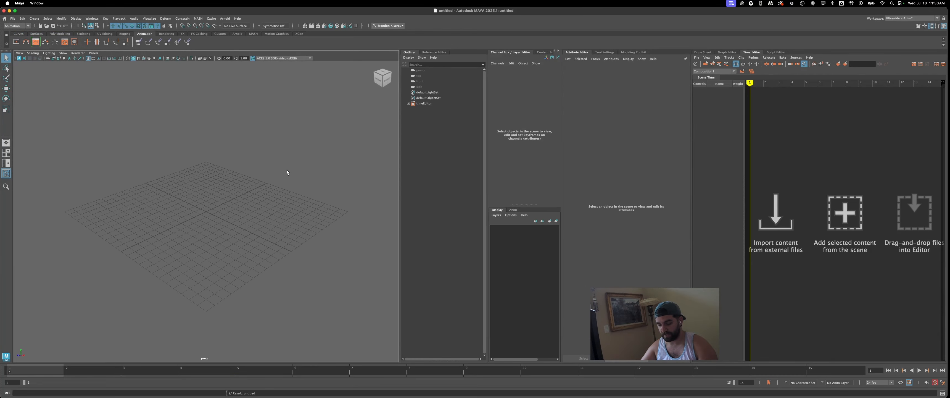
- Import stormtrooper_geo.fbx from the mixamo folder inside the Stormtrooper assets folder
{"action": "left_click", "coordinate": [13, 18]}
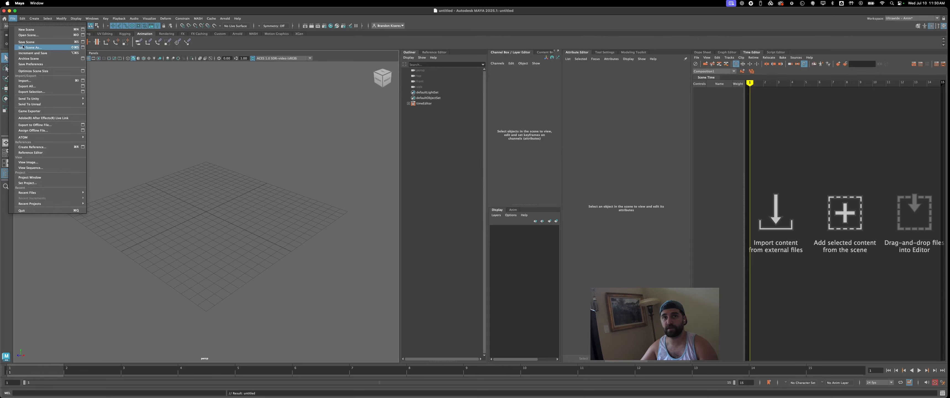
{"action": "left_click", "coordinate": [25, 81]}
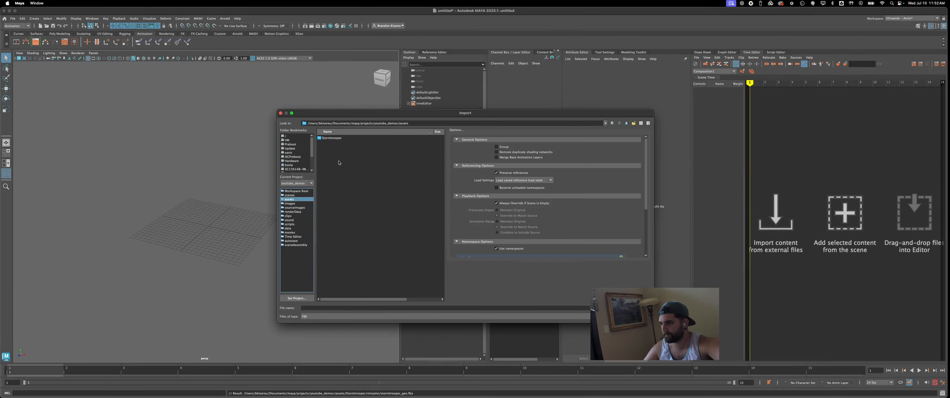
{"action": "double_click", "coordinate": [332, 139]}
{"action": "double_click", "coordinate": [333, 143]}
{"action": "left_click", "coordinate": [333, 143]}
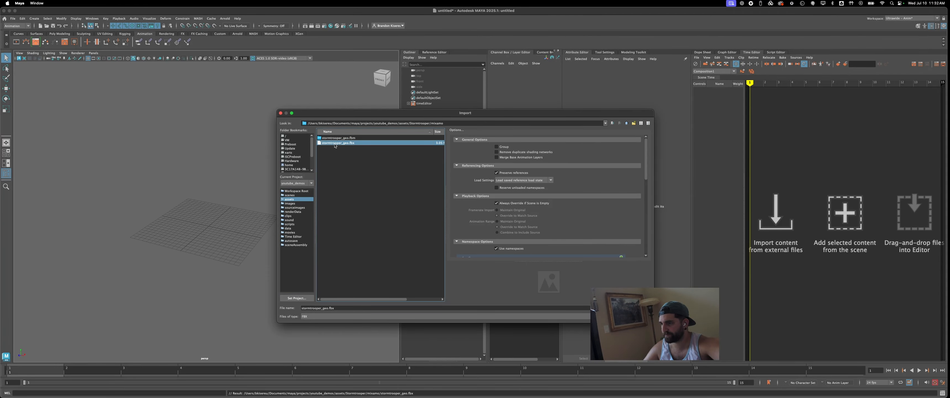
{"action": "double_click", "coordinate": [335, 143]}
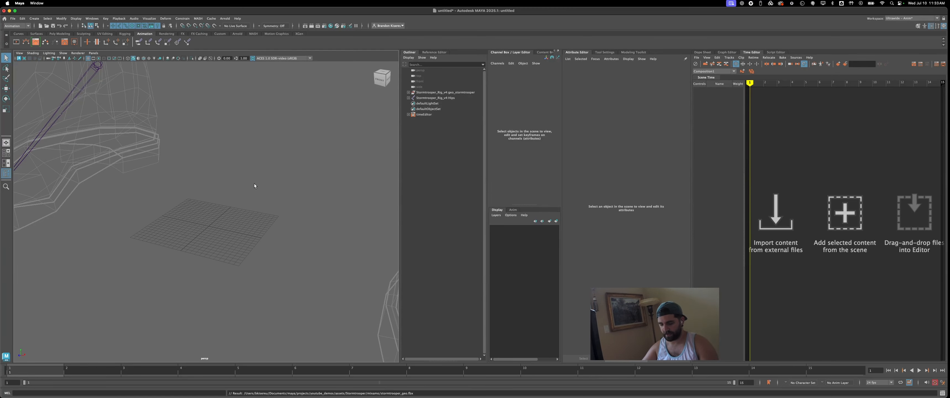
- Delete the imported geo_stormtrooper geometry group, keeping only the Mixamo Hips skeleton
{"action": "left_click", "coordinate": [287, 204]}
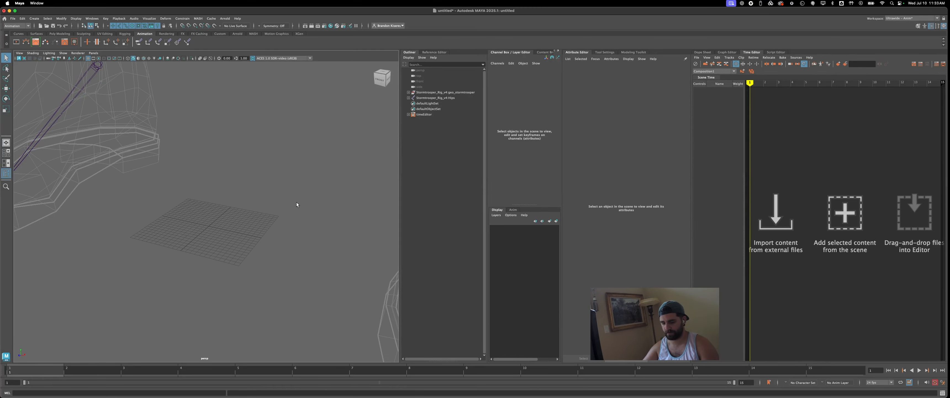
{"action": "right_click_drag", "start_coordinate": [296, 202], "coordinate": [117, 154], "text": "alt"}
{"action": "middle_click_drag", "start_coordinate": [251, 111], "coordinate": [259, 202], "text": "alt"}
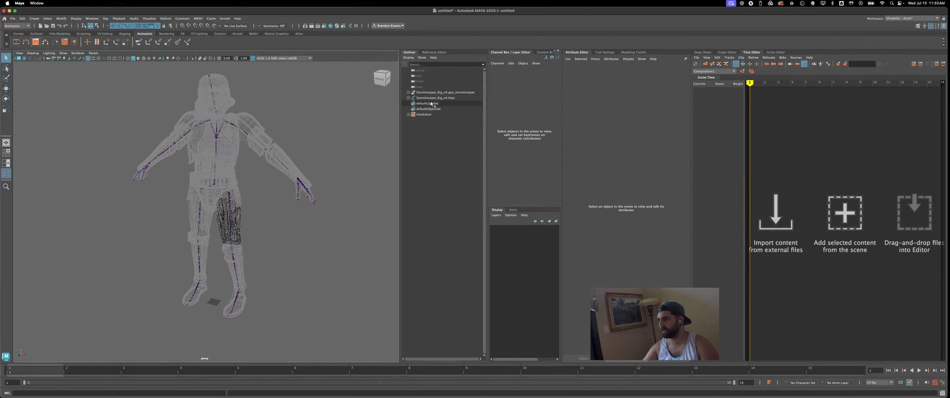
{"action": "left_click", "coordinate": [439, 92]}
{"action": "key", "text": "Delete"}
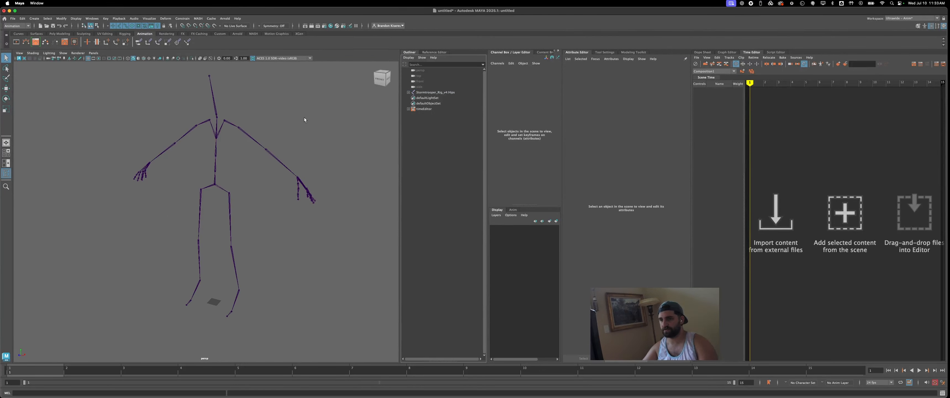
{"action": "left_click_drag", "start_coordinate": [280, 117], "coordinate": [290, 114], "text": "alt"}
{"action": "middle_click_drag", "start_coordinate": [290, 115], "coordinate": [279, 130], "text": "alt"}
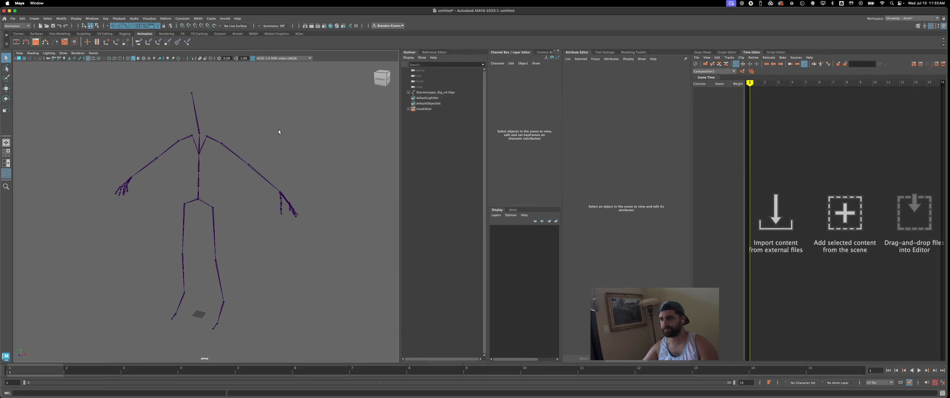
- Import the Stormtrooper_Rig_v4.mb rig file from the Stormtrooper assets folder into the scene with the skeleton
{"action": "left_click", "coordinate": [13, 18]}
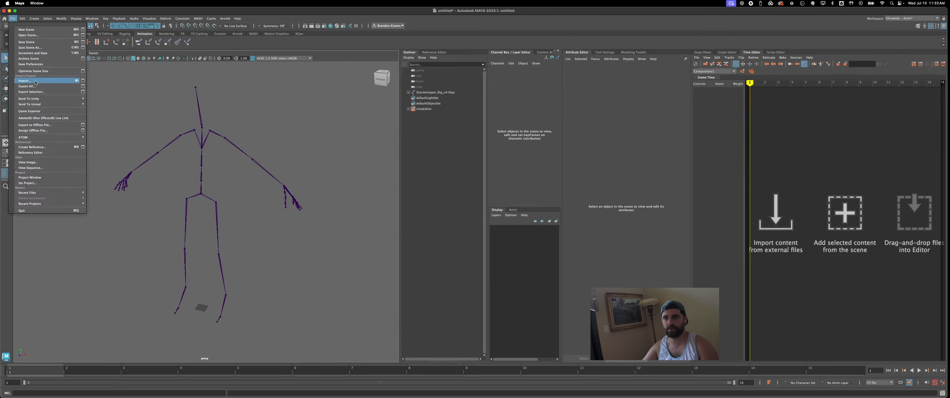
{"action": "left_click", "coordinate": [26, 81]}
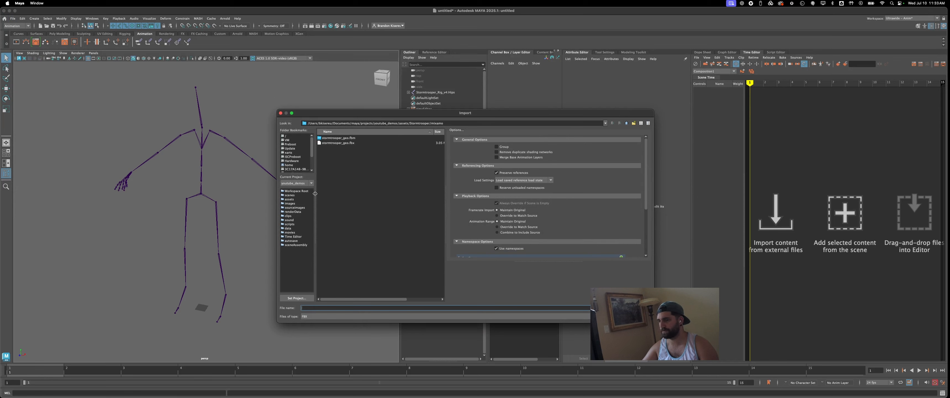
{"action": "left_click", "coordinate": [293, 200]}
{"action": "double_click", "coordinate": [332, 138]}
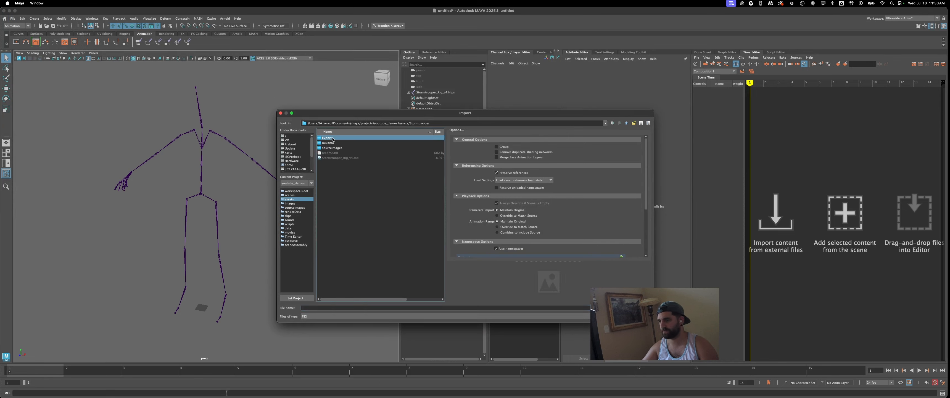
{"action": "left_click", "coordinate": [362, 158]}
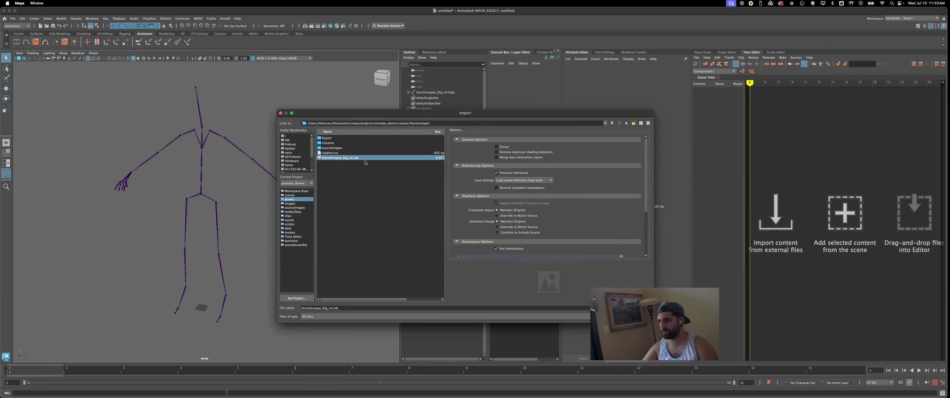
{"action": "left_click", "coordinate": [636, 307]}
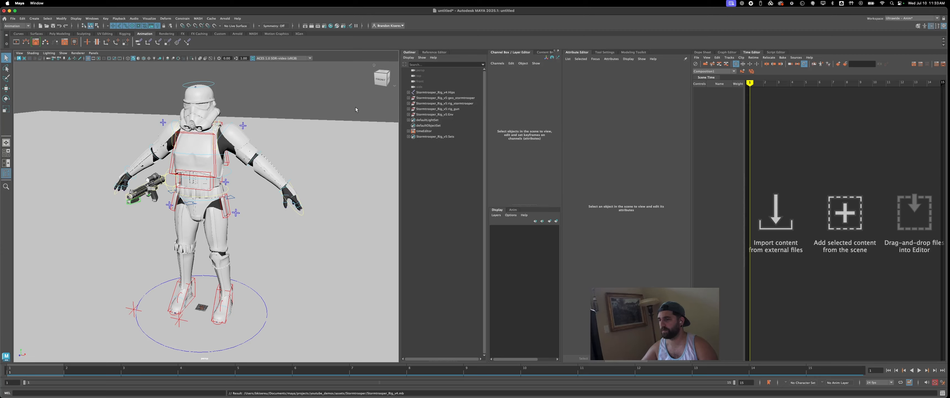
- Hide the imported rig's geo_stormtrooper group by turning off its visibility
{"action": "left_click", "coordinate": [430, 98]}
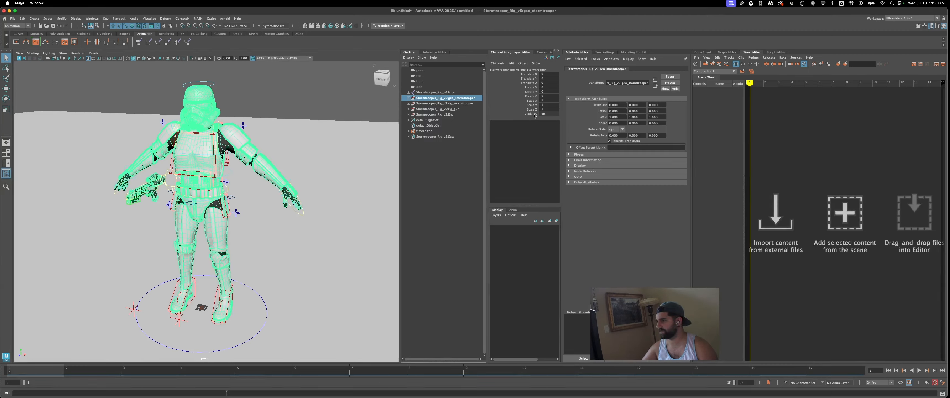
{"action": "left_click", "coordinate": [535, 116]}
{"action": "middle_click_drag", "start_coordinate": [334, 96], "coordinate": [304, 100]}
{"action": "left_click", "coordinate": [295, 102]}
{"action": "left_click_drag", "start_coordinate": [242, 120], "coordinate": [274, 132], "text": "alt"}
{"action": "right_click_drag", "start_coordinate": [281, 123], "coordinate": [276, 116]}
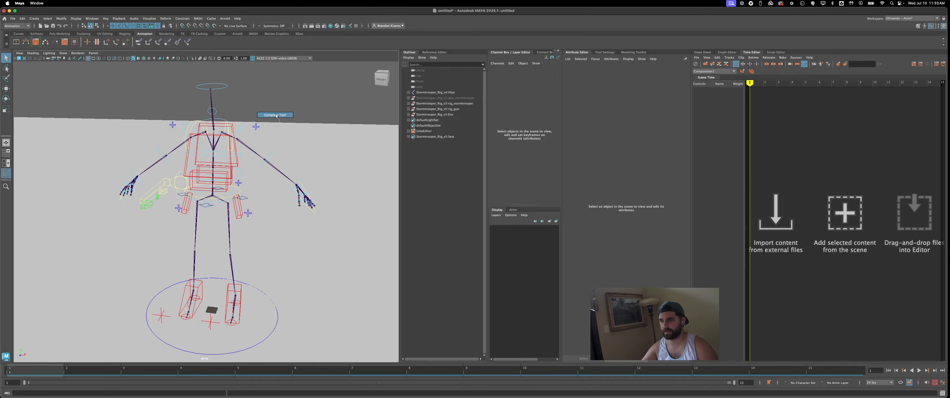
- Select the left scapula FK control, followed by the Mixamo LeftShoulder joint
{"action": "left_click_drag", "start_coordinate": [290, 102], "coordinate": [287, 134], "text": "alt"}
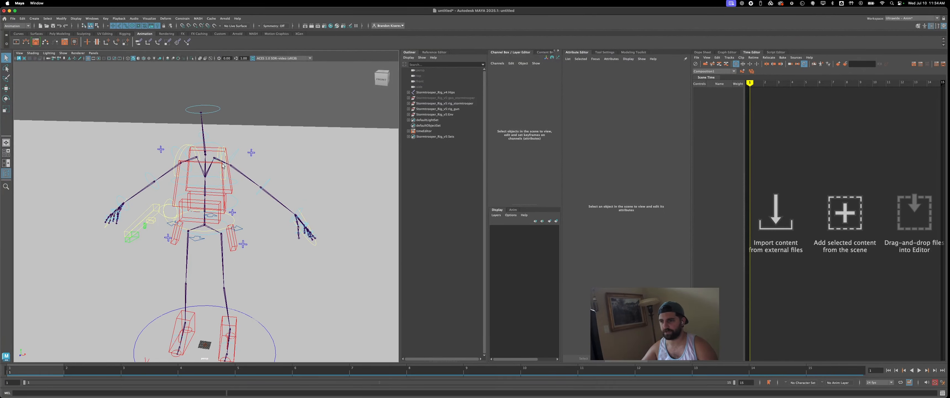
{"action": "left_click", "coordinate": [218, 158]}
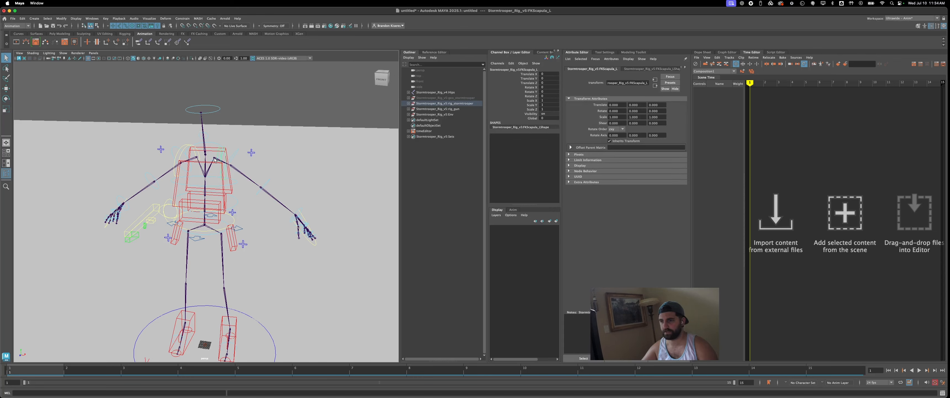
{"action": "left_click", "coordinate": [215, 159]}
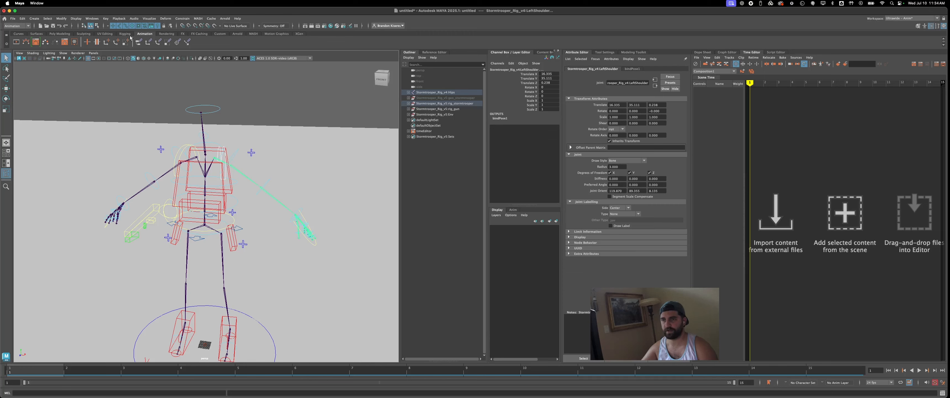
{"action": "left_click", "coordinate": [182, 18]}
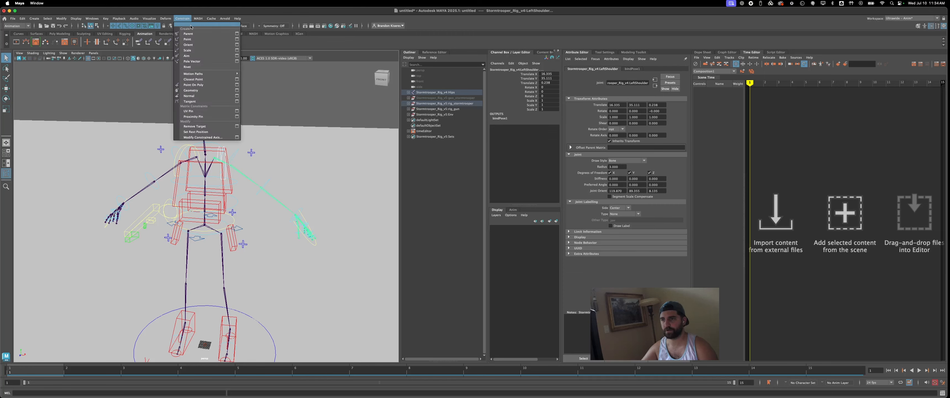
{"action": "left_click", "coordinate": [238, 34]}
{"action": "left_click_drag", "start_coordinate": [263, 124], "coordinate": [452, 114]}
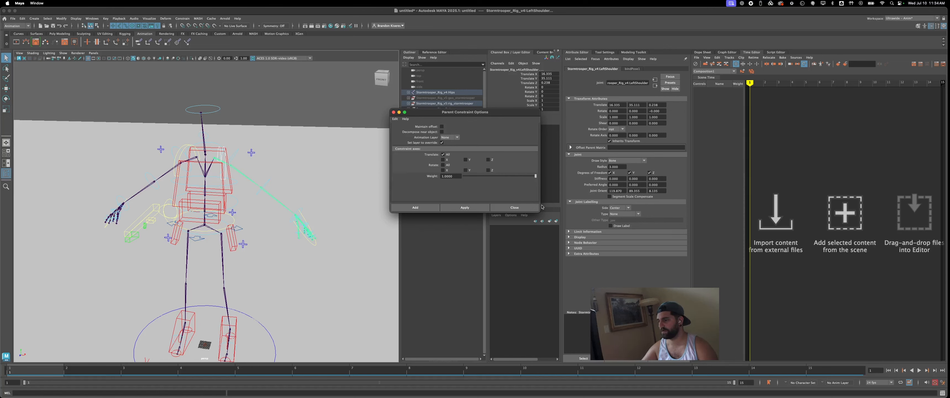
{"action": "left_click", "coordinate": [516, 207]}
- Point-constrain the selected LeftShoulder joint to the left scapula control on all axes, without maintaining offset
{"action": "left_click", "coordinate": [182, 18]}
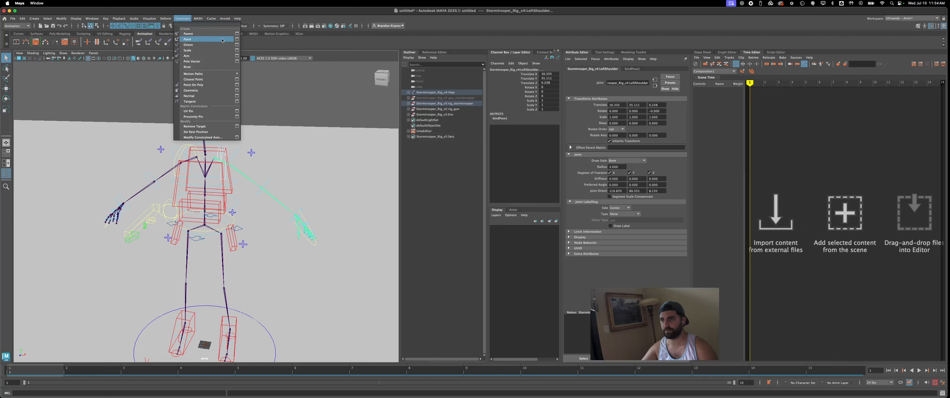
{"action": "left_click", "coordinate": [236, 38]}
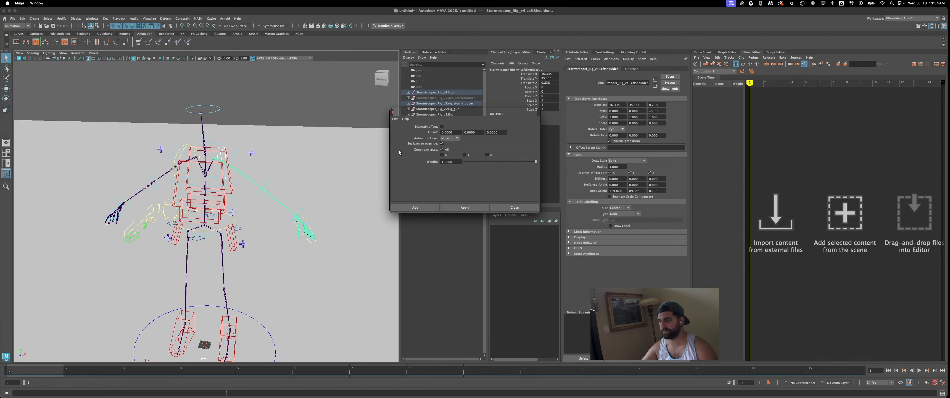
{"action": "left_click", "coordinate": [464, 207]}
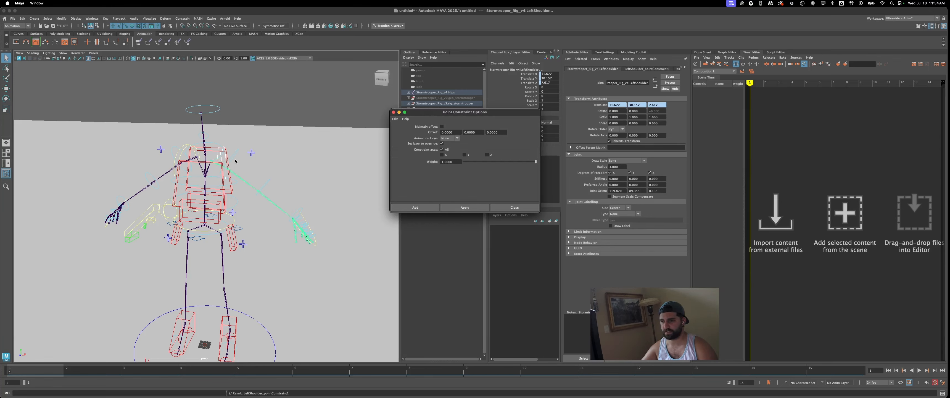
- Point-constrain the Mixamo LeftArm joint to the rig's left upper-arm control without maintaining offset, and clear the selection
{"action": "left_click", "coordinate": [234, 156]}
{"action": "left_click", "coordinate": [234, 174], "text": "shift"}
{"action": "left_click", "coordinate": [465, 207]}
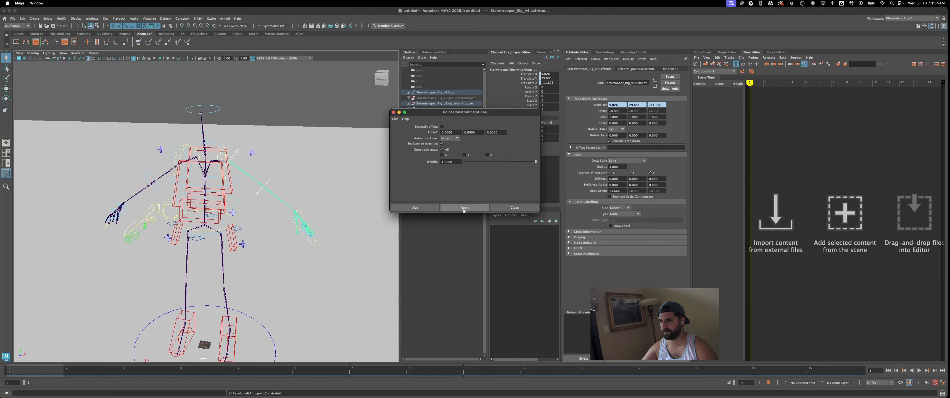
{"action": "left_click", "coordinate": [269, 192]}
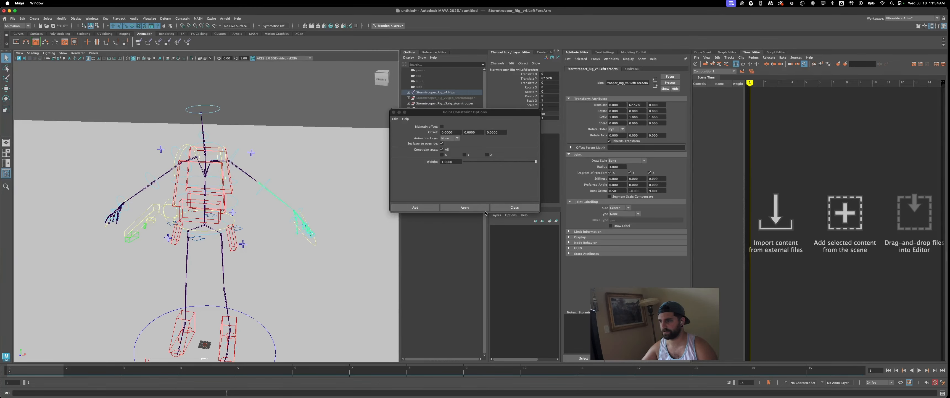
{"action": "left_click", "coordinate": [318, 228]}
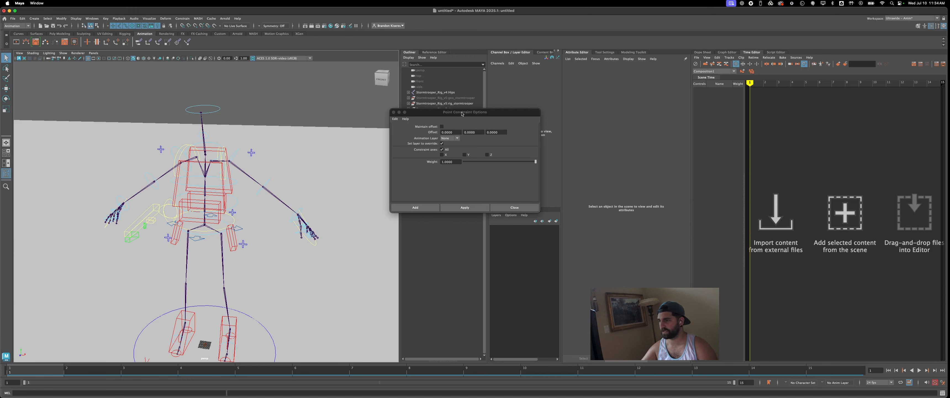
- Delete by type the constraints on the Mixamo Hips skeleton
{"action": "left_click_drag", "start_coordinate": [461, 113], "coordinate": [476, 152]}
{"action": "left_click", "coordinate": [425, 93]}
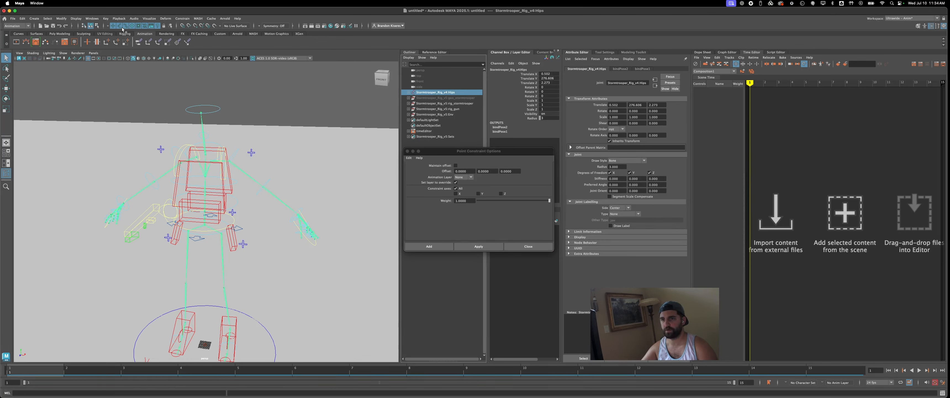
{"action": "left_click", "coordinate": [13, 18]}
{"action": "mouse_move", "coordinate": [22, 18]}
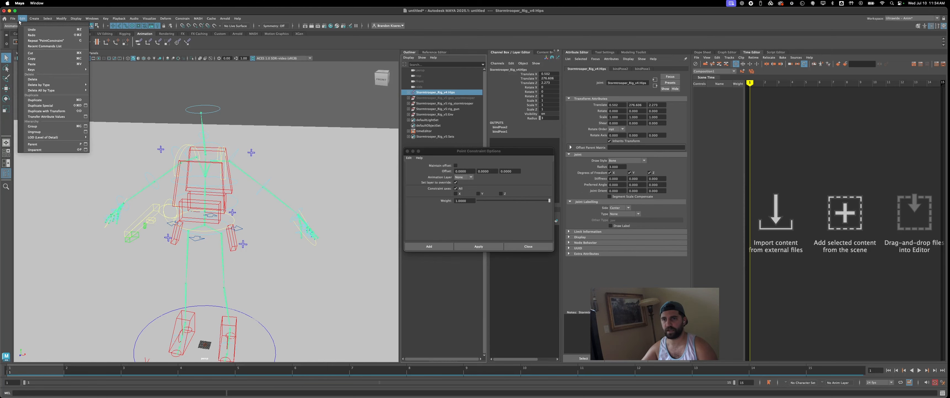
{"action": "mouse_move", "coordinate": [54, 86]}
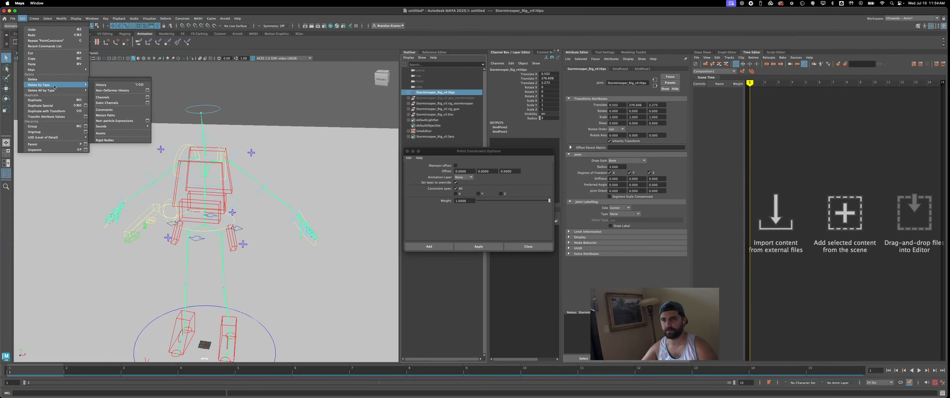
{"action": "left_click", "coordinate": [104, 110]}
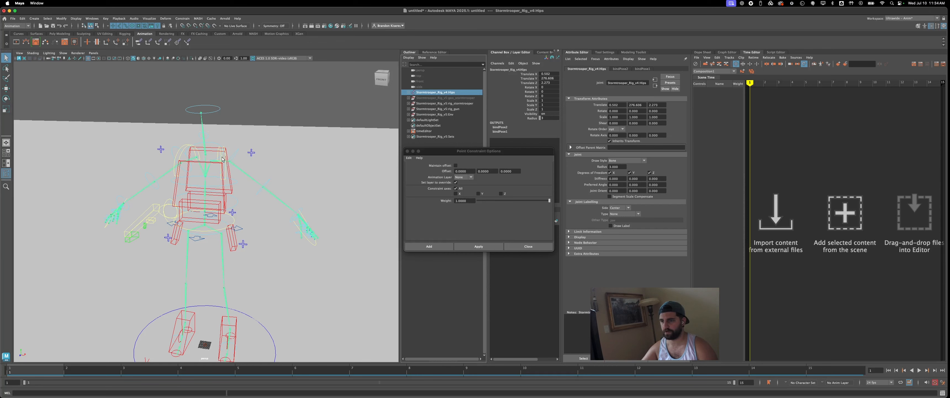
- Set up a parent constraint driving the left scapula FK control from the LeftShoulder joint, with Maintain Offset on and all axes constrained
{"action": "left_click", "coordinate": [217, 163]}
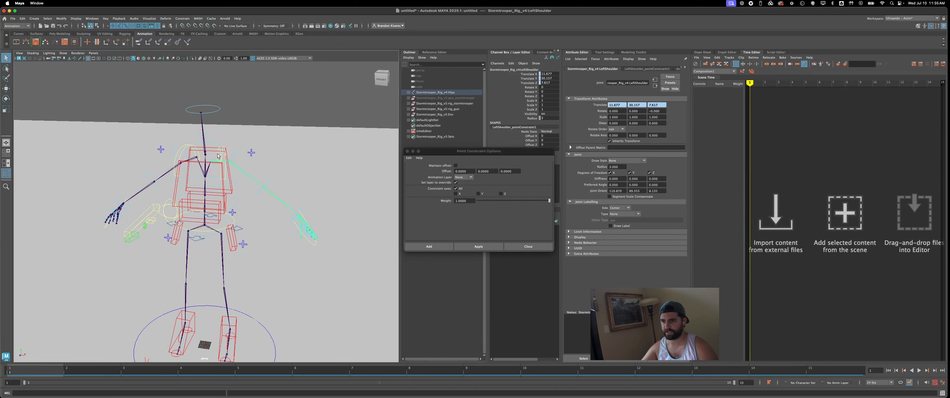
{"action": "left_click", "coordinate": [218, 156]}
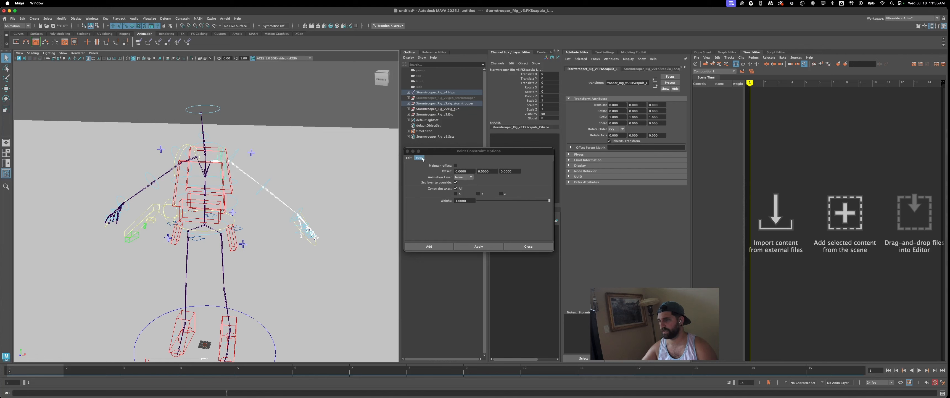
{"action": "left_click", "coordinate": [409, 152]}
{"action": "left_click", "coordinate": [182, 18]}
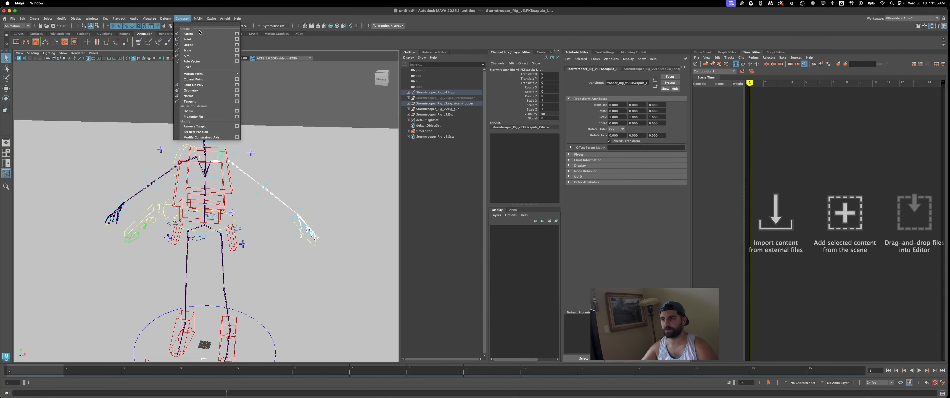
{"action": "left_click", "coordinate": [238, 36]}
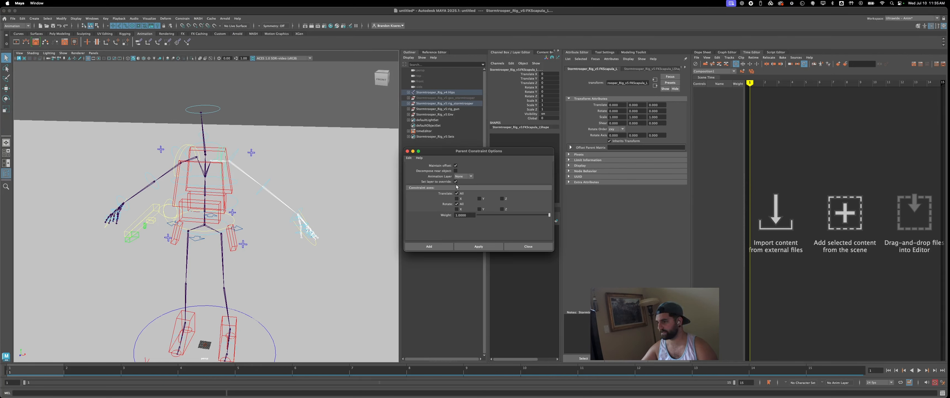
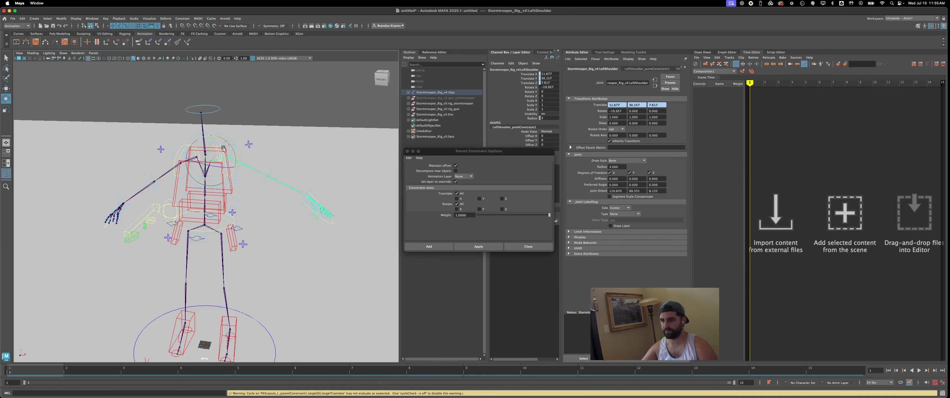
- Try rotating the LeftShoulder joint to test the scapula constraint, and undo the rotation
{"action": "left_click_drag", "start_coordinate": [223, 149], "coordinate": [222, 144]}
{"action": "key", "text": "super+z"}
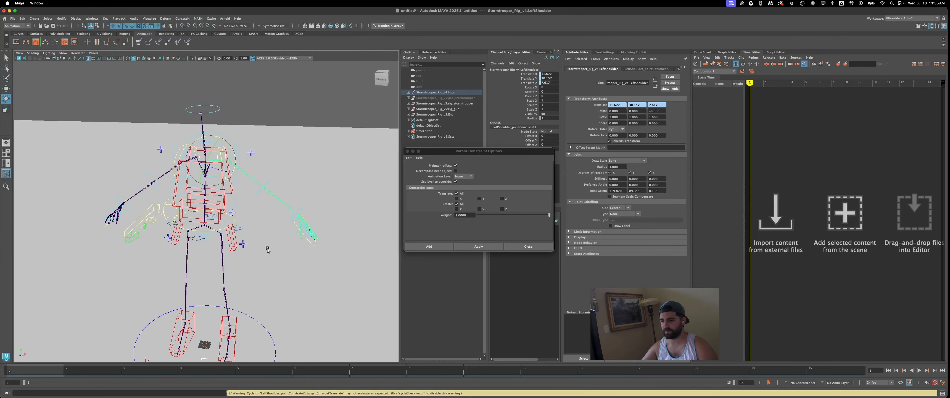
- Open the saved scene mixamoDemo_v001.mb and try selecting the rig's hip control for moving
{"action": "left_click", "coordinate": [12, 18]}
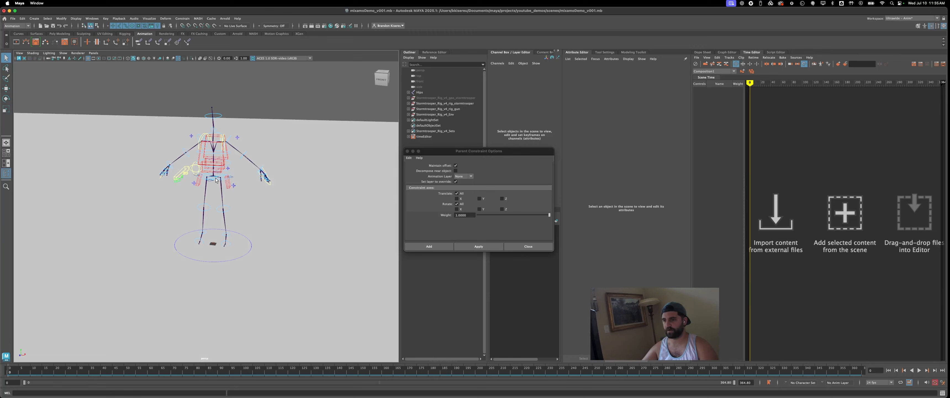
{"action": "left_click", "coordinate": [215, 180]}
{"action": "key", "text": "w"}
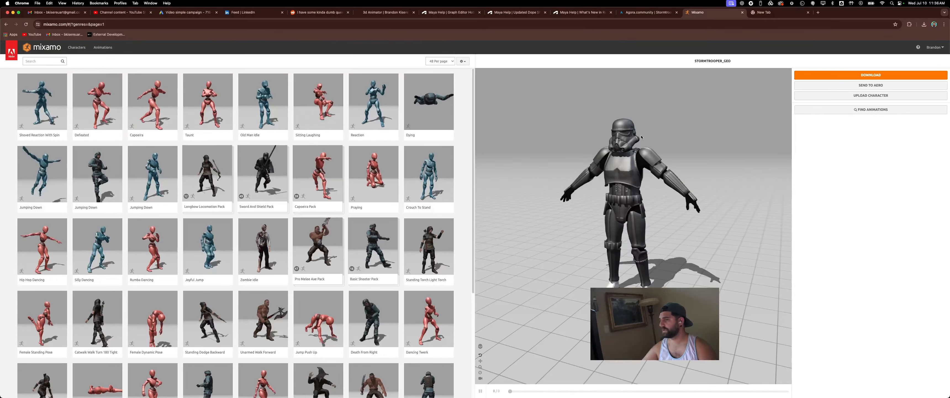
- Switch to Mixamo in the browser and filter the animation library to the Combat genre
{"action": "scroll", "coordinate": [271, 177], "scroll_direction": "down", "scroll_amount": 5}
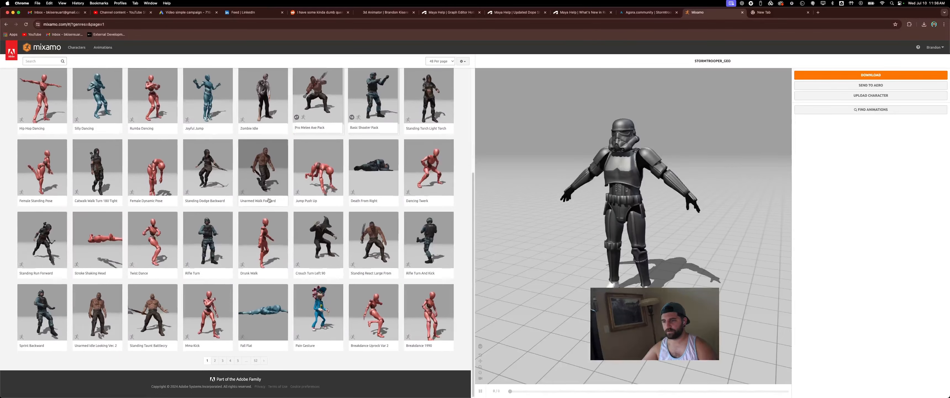
{"action": "scroll", "coordinate": [265, 202], "scroll_direction": "up", "scroll_amount": 5}
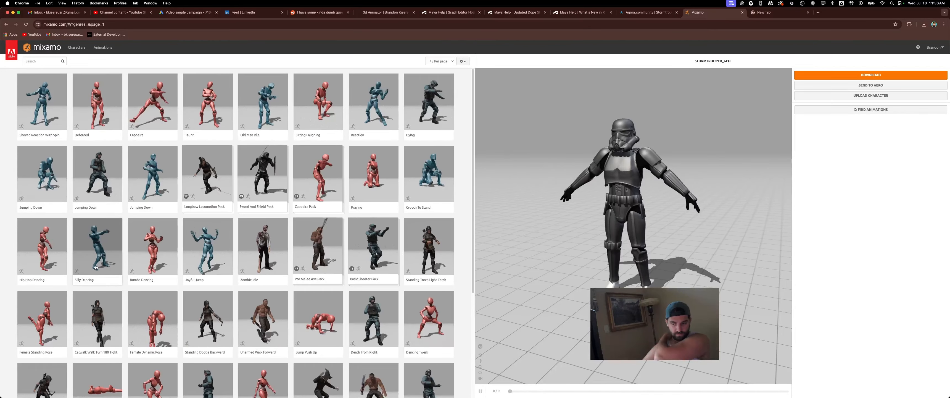
{"action": "left_click", "coordinate": [45, 61]}
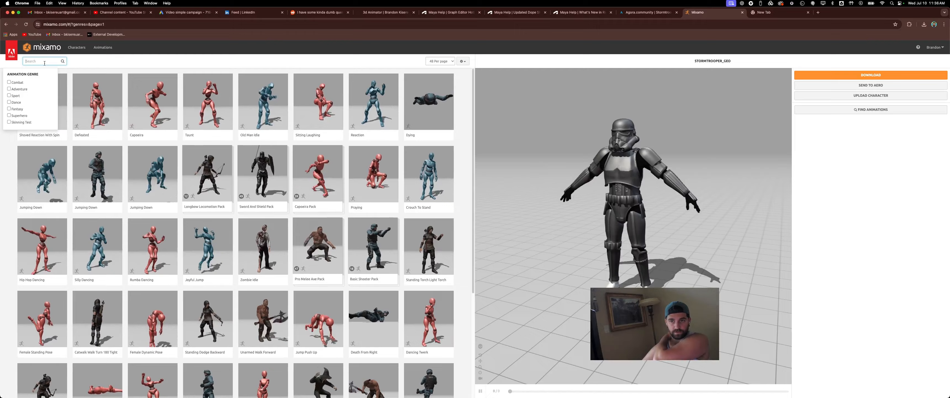
{"action": "left_click", "coordinate": [17, 82]}
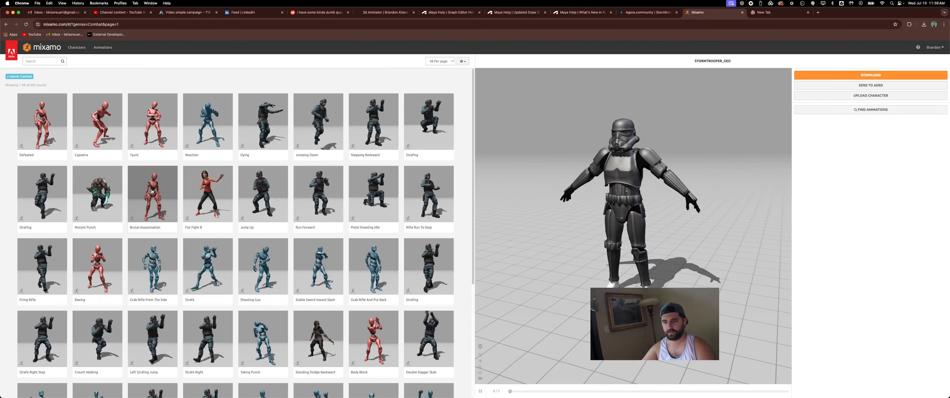
- Browse the combat animations and apply Brutal Assassination to the Stormtrooper character
{"action": "scroll", "coordinate": [178, 262], "scroll_direction": "down", "scroll_amount": 3}
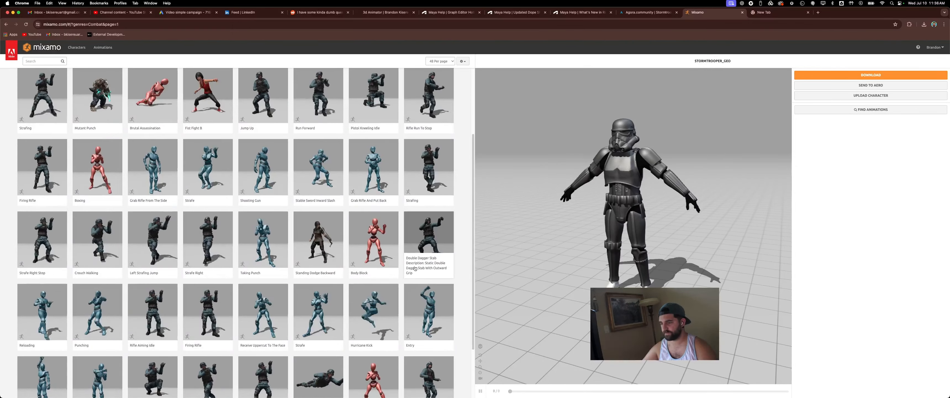
{"action": "scroll", "coordinate": [380, 264], "scroll_direction": "down", "scroll_amount": 2}
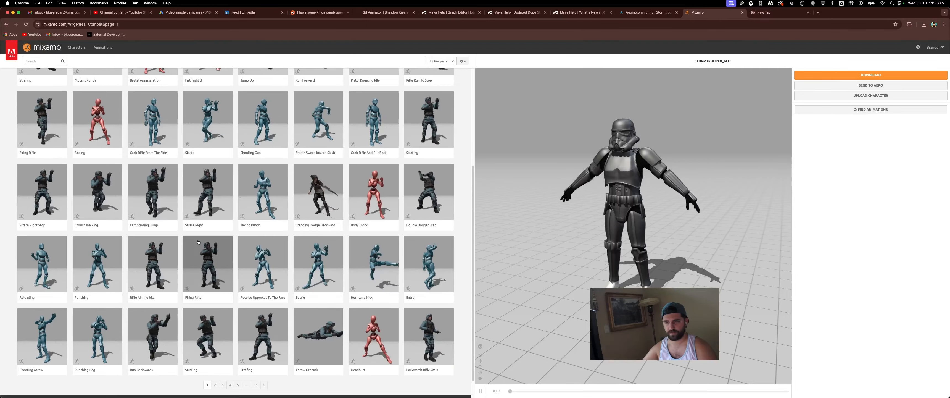
{"action": "scroll", "coordinate": [97, 246], "scroll_direction": "up", "scroll_amount": 4}
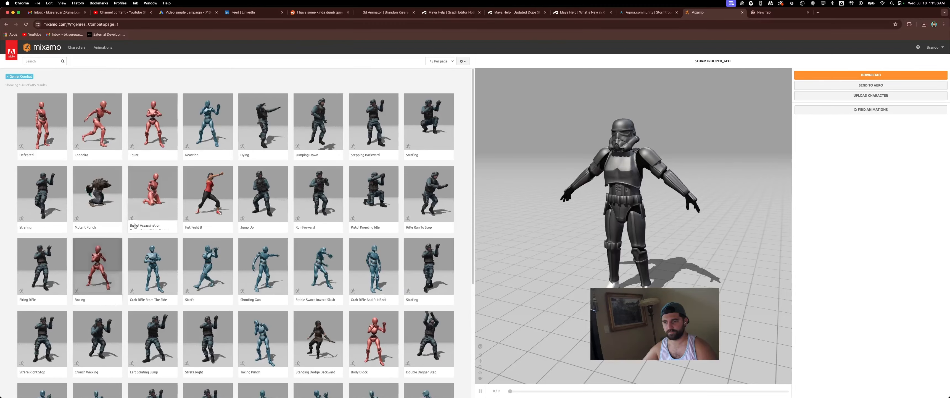
{"action": "left_click", "coordinate": [154, 198]}
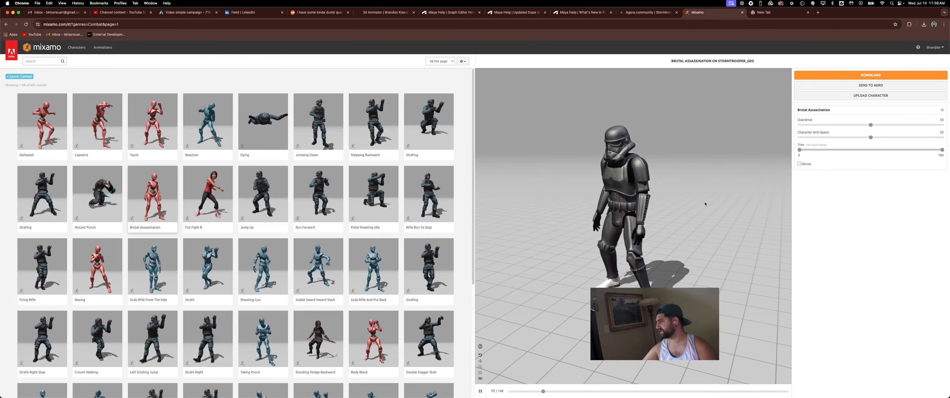
- Choose Without Skin in the download settings for Brutal Assassination, and close the settings
{"action": "left_click", "coordinate": [863, 75]}
{"action": "left_click", "coordinate": [482, 99]}
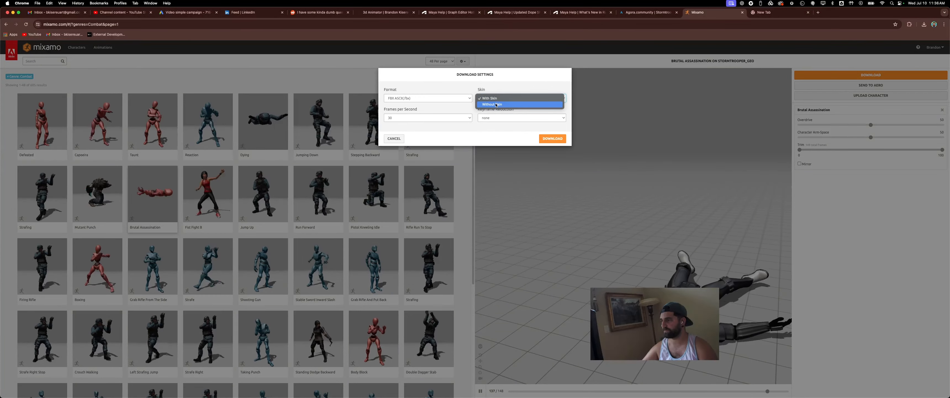
{"action": "left_click", "coordinate": [509, 104]}
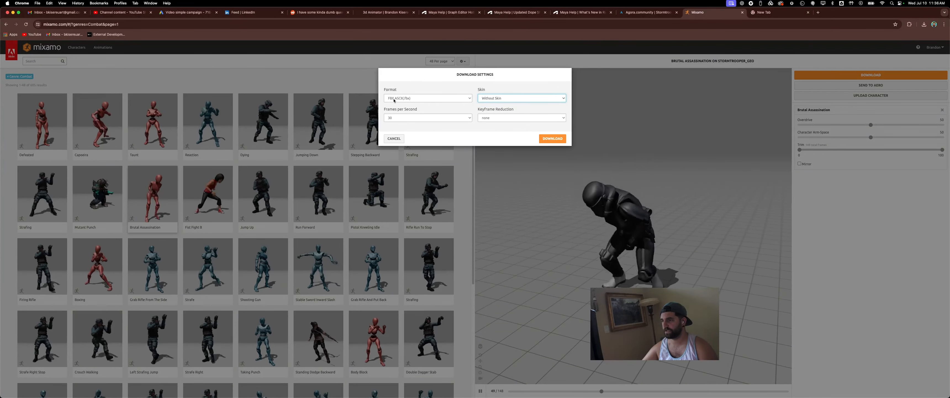
{"action": "left_click", "coordinate": [394, 139]}
- Switch to Finder, create a folder named anim inside the mixamo folder, and open it
{"action": "key", "text": "super+Tab"}
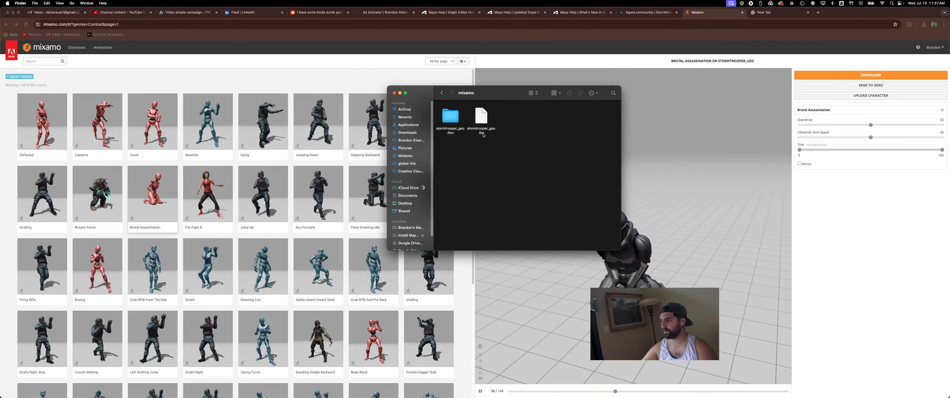
{"action": "right_click", "coordinate": [549, 141]}
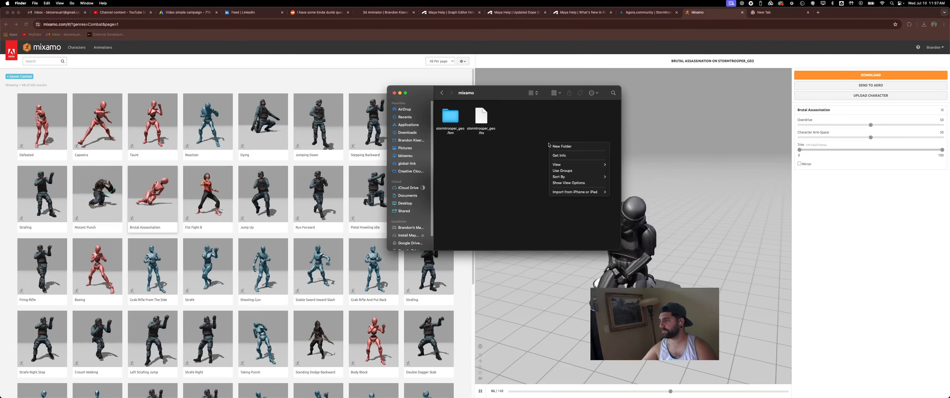
{"action": "left_click", "coordinate": [568, 148]}
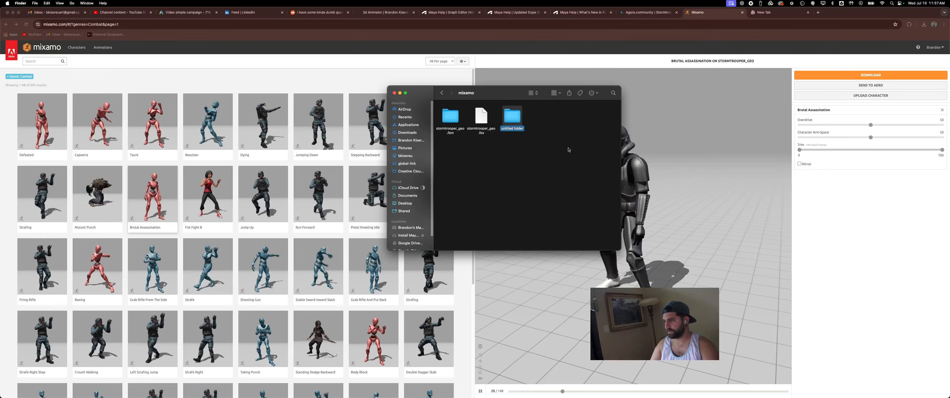
{"action": "type", "text": "anim"}
{"action": "key", "text": "Return"}
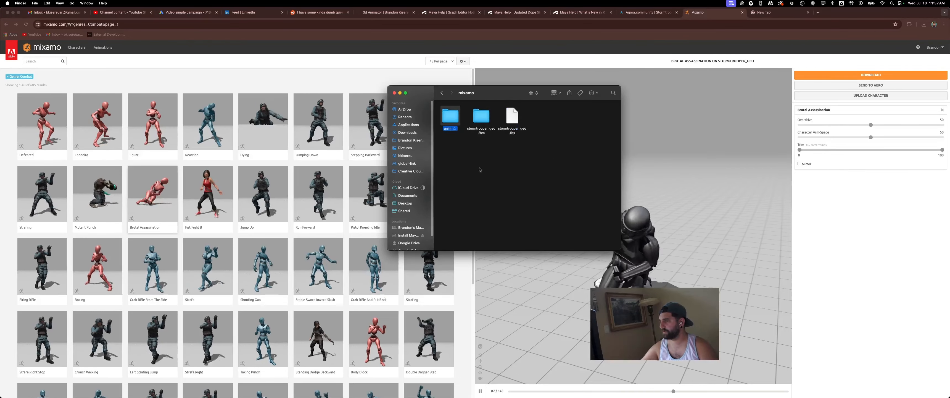
{"action": "key", "text": "super+Down"}
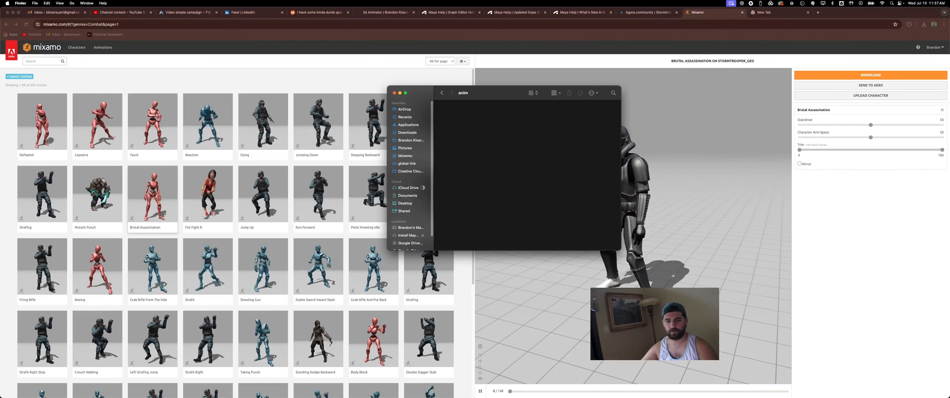
- Move the Brutal Assassination FBX file into the anim folder and tidy the arrangement of its contents
{"action": "left_click_drag", "start_coordinate": [0, 110], "coordinate": [532, 140]}
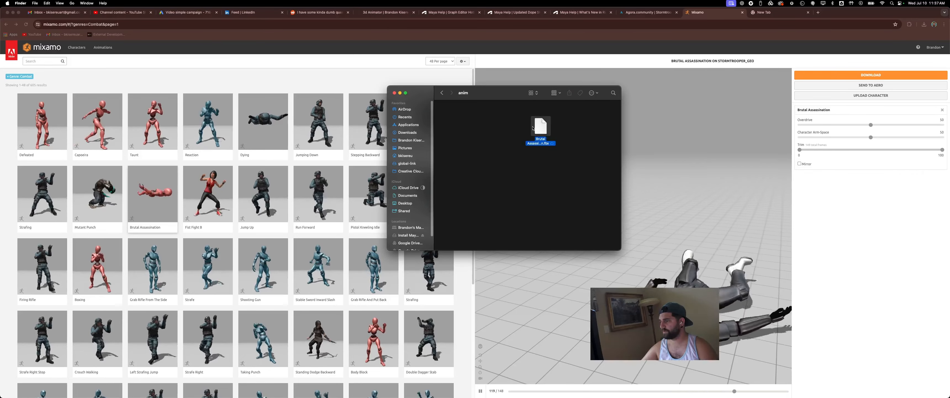
{"action": "left_click", "coordinate": [500, 114]}
{"action": "right_click", "coordinate": [500, 115]}
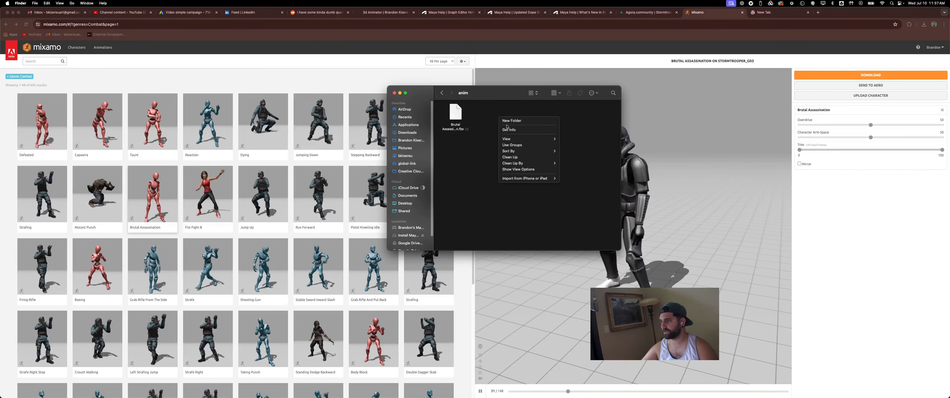
{"action": "mouse_move", "coordinate": [538, 151]}
{"action": "left_click", "coordinate": [570, 169]}
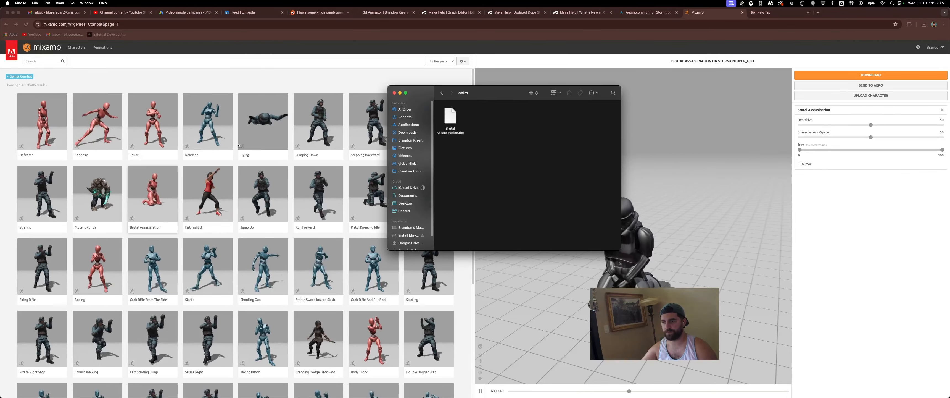
{"action": "key", "text": "super+w"}
- Search the Combat animations in Mixamo for "aim" and apply Idle Aiming to the Stormtrooper character
{"action": "scroll", "coordinate": [268, 150], "scroll_direction": "down", "scroll_amount": 2}
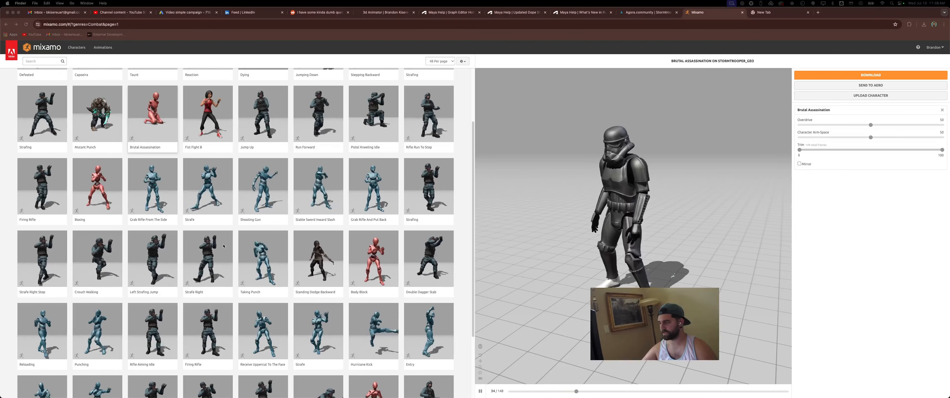
{"action": "left_click", "coordinate": [214, 259]}
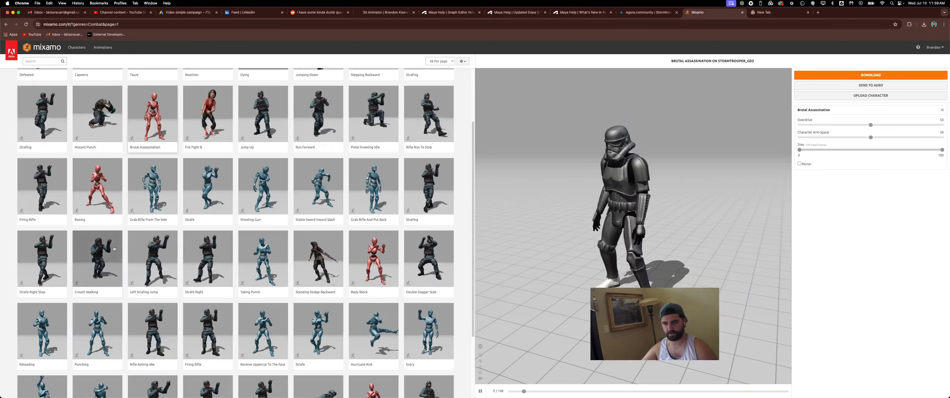
{"action": "left_click", "coordinate": [101, 119]}
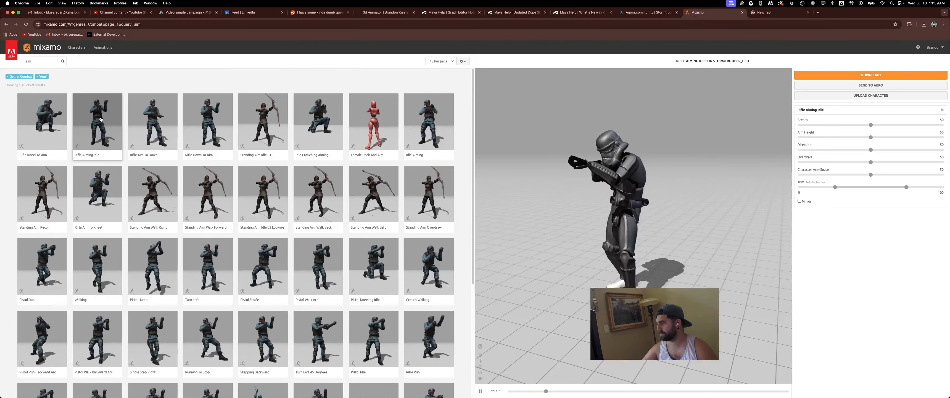
{"action": "left_click", "coordinate": [428, 122]}
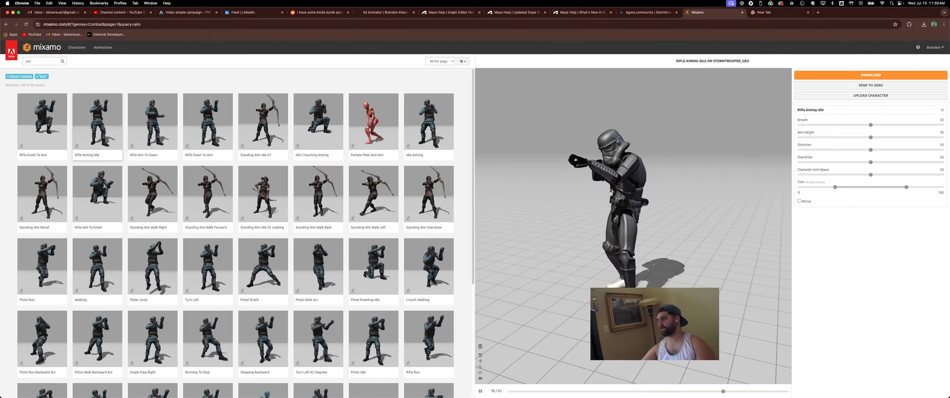
- Download Idle Aiming as FBX ASCII without skin at 30 frames per second, and move the file into the anim folder
{"action": "left_click", "coordinate": [824, 76]}
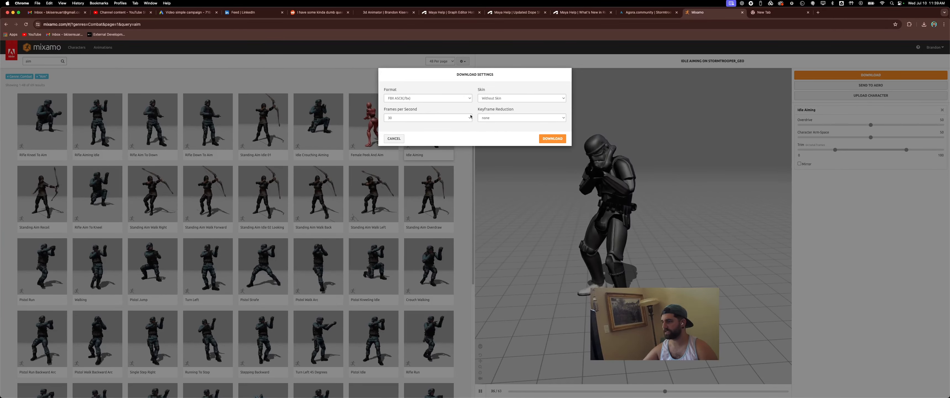
{"action": "left_click", "coordinate": [550, 139]}
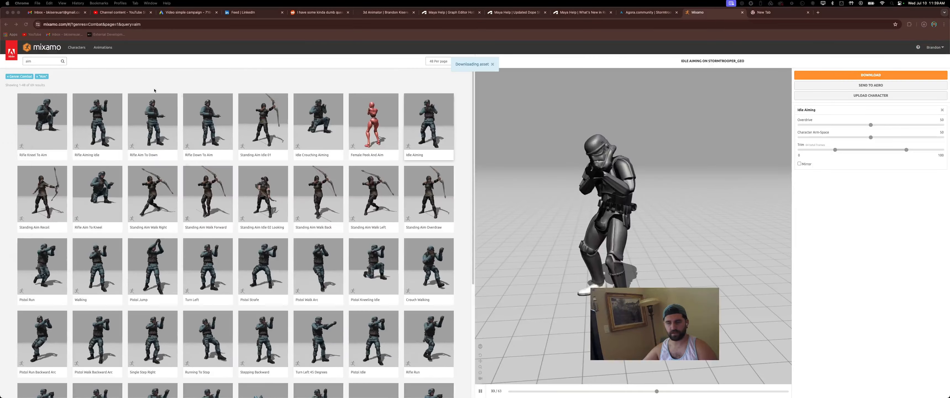
{"action": "left_click_drag", "start_coordinate": [443, 7], "coordinate": [419, 114]}
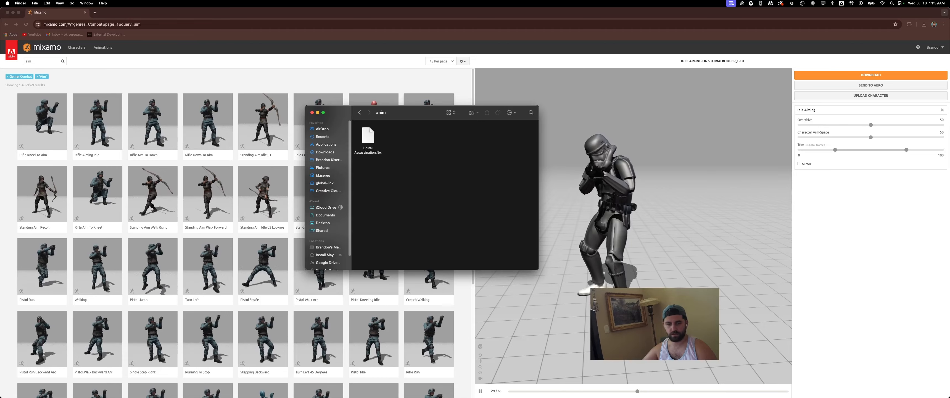
{"action": "left_click_drag", "start_coordinate": [1, 135], "coordinate": [456, 139]}
{"action": "left_click", "coordinate": [480, 164]}
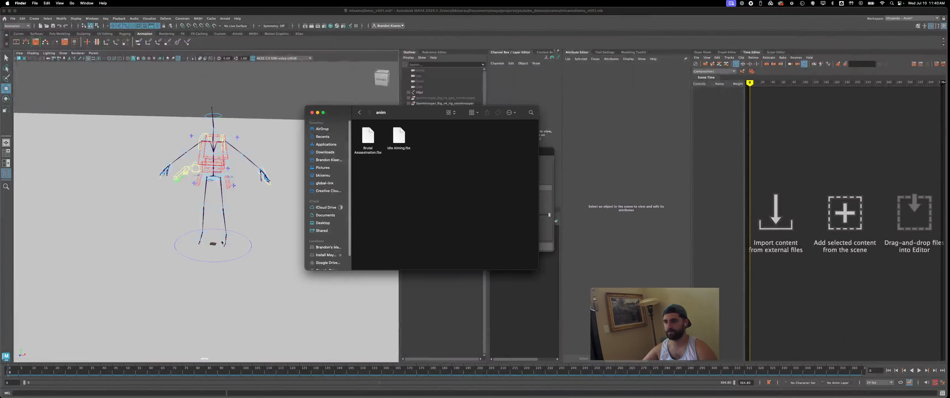
- Switch to Maya, turn on the visibility of the Stormtrooper geometry group, and close the Parent Constraint Options
{"action": "left_click", "coordinate": [243, 79]}
{"action": "left_click", "coordinate": [444, 98]}
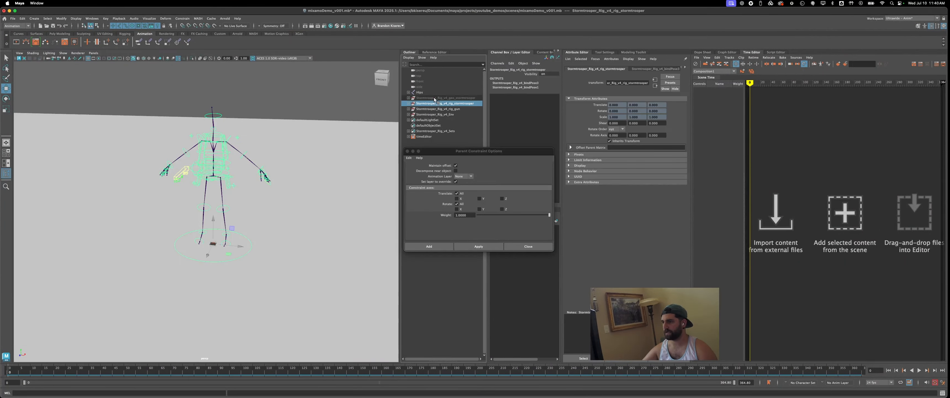
{"action": "left_click", "coordinate": [514, 114]}
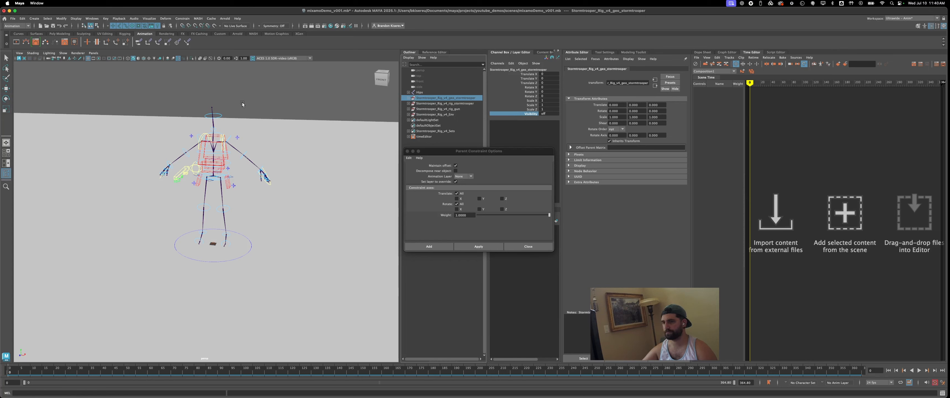
{"action": "middle_click_drag", "start_coordinate": [242, 104], "coordinate": [321, 102]}
{"action": "left_click", "coordinate": [299, 143]}
{"action": "left_click_drag", "start_coordinate": [300, 144], "coordinate": [390, 183], "text": "alt"}
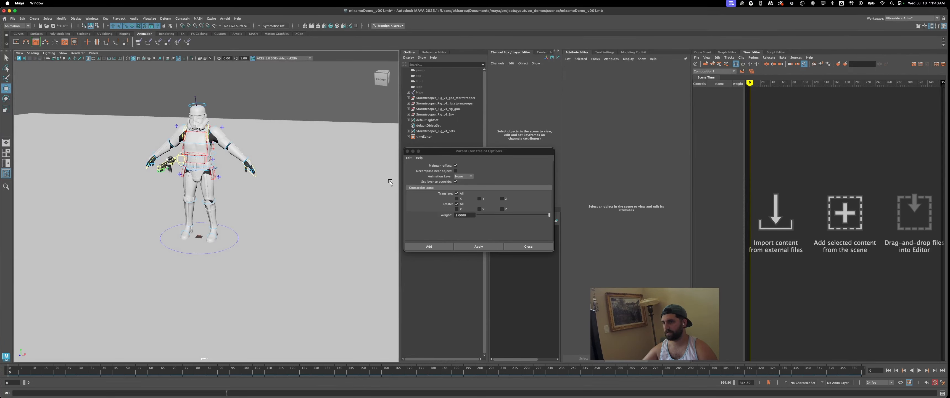
{"action": "left_click", "coordinate": [408, 151]}
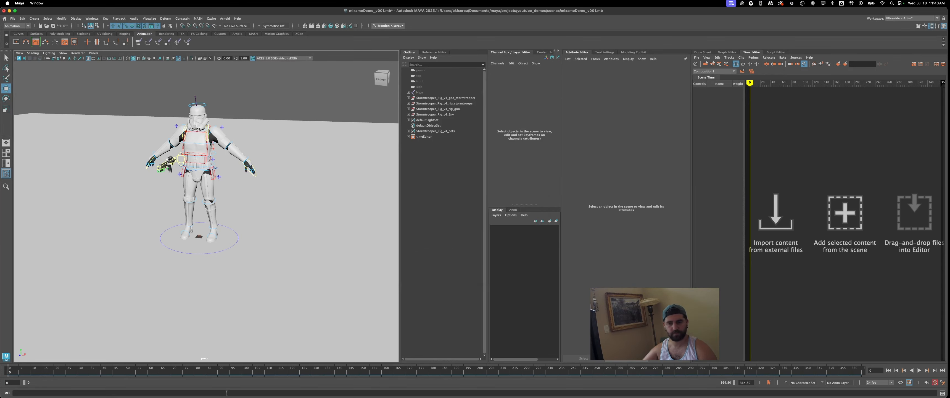
- Bring Idle Aiming.fbx from the anim folder into the Time Editor, accept the namespace mapping, and check the aiming pose
{"action": "key", "text": "super+Tab"}
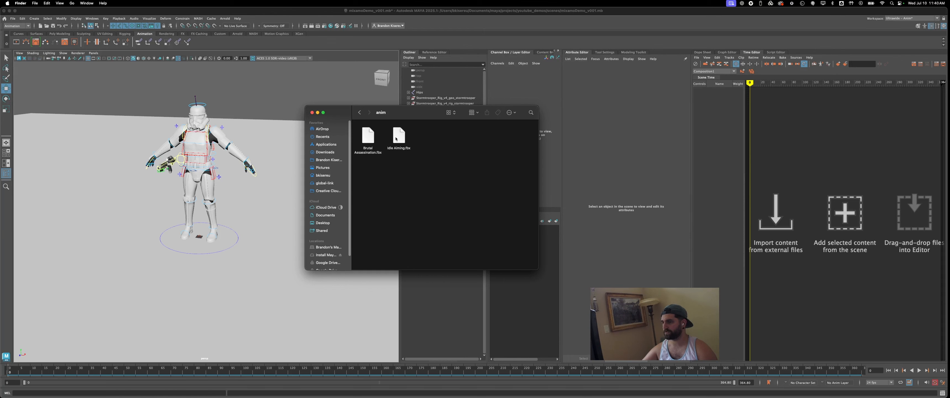
{"action": "left_click_drag", "start_coordinate": [397, 138], "coordinate": [752, 114]}
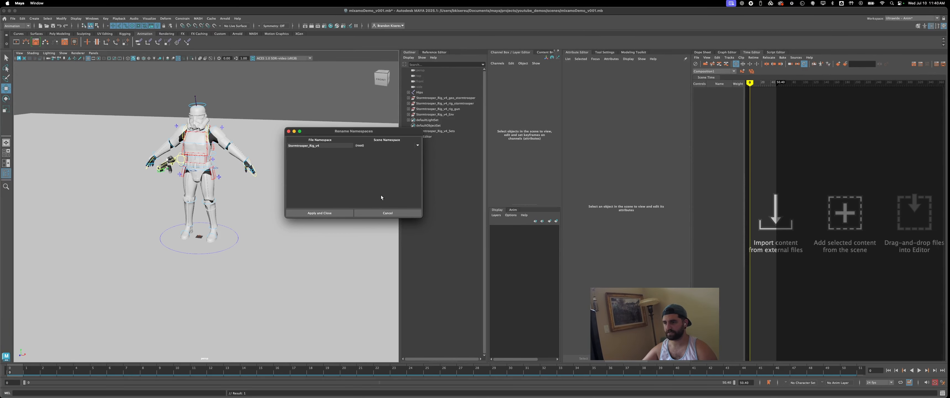
{"action": "left_click", "coordinate": [319, 213]}
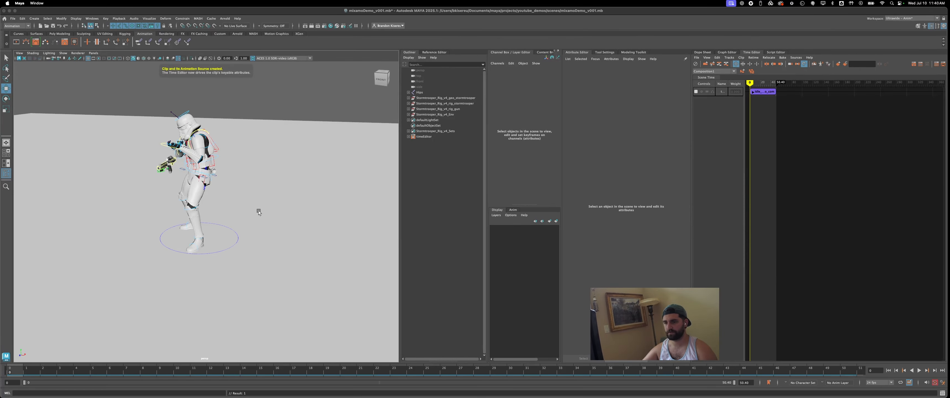
{"action": "left_click_drag", "start_coordinate": [259, 212], "coordinate": [289, 214], "text": "alt"}
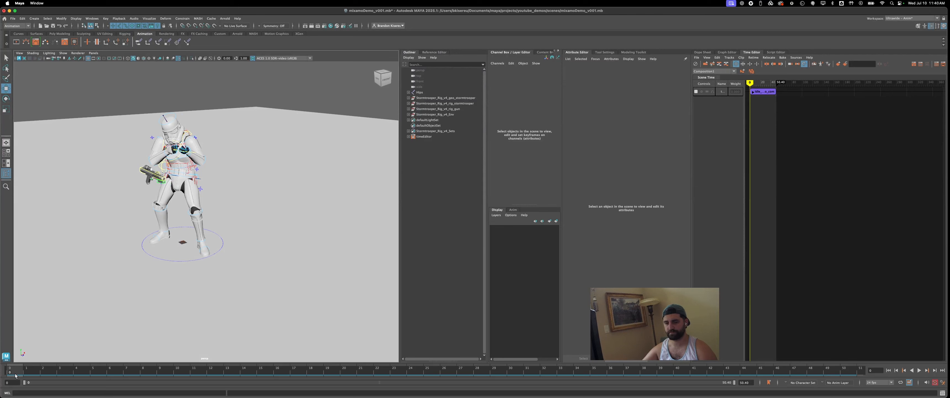
{"action": "left_click_drag", "start_coordinate": [18, 371], "coordinate": [1, 380]}
{"action": "left_click_drag", "start_coordinate": [281, 210], "coordinate": [262, 208], "text": "alt"}
- Add Brutal Assassination.fbx to the Time Editor track after the Idle Aiming clip, accept the namespaces, and extend the time range to frame 170
{"action": "left_click_drag", "start_coordinate": [779, 83], "coordinate": [866, 87]}
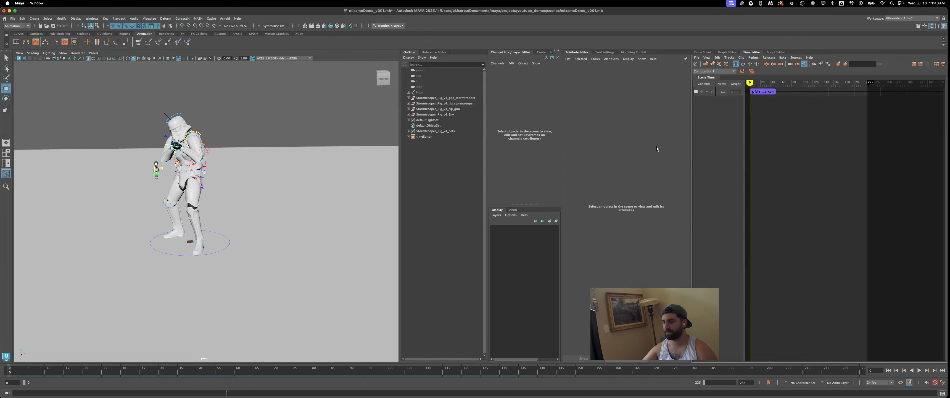
{"action": "key", "text": "super+Tab"}
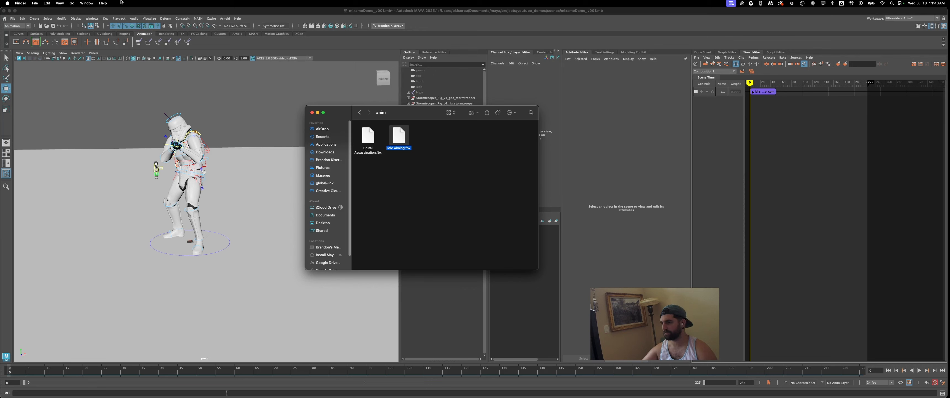
{"action": "left_click", "coordinate": [447, 197]}
{"action": "left_click_drag", "start_coordinate": [368, 137], "coordinate": [803, 158]}
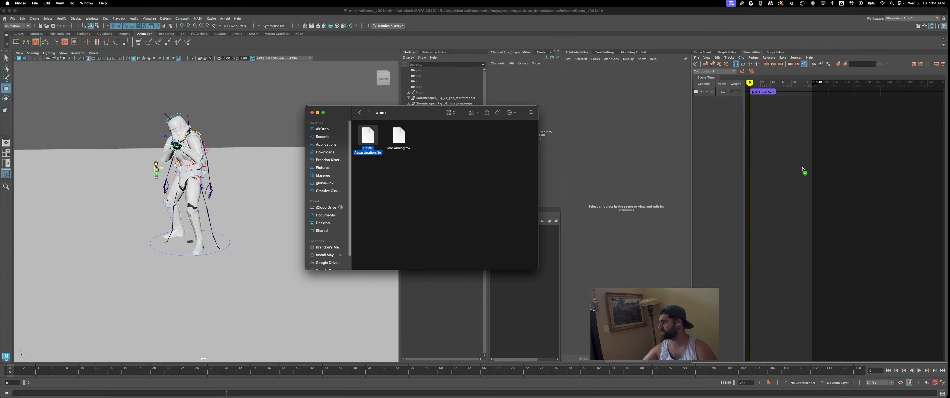
{"action": "left_click", "coordinate": [319, 213]}
{"action": "left_click_drag", "start_coordinate": [750, 83], "coordinate": [839, 85]}
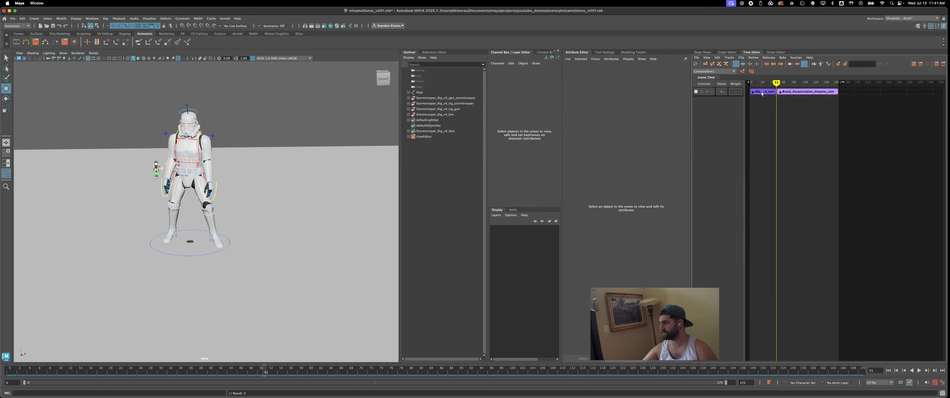
- Fit both clips in the Time Editor, dock it beneath the Graph Editor, and enlarge the Graph Editor's share of the space
{"action": "key", "text": "f"}
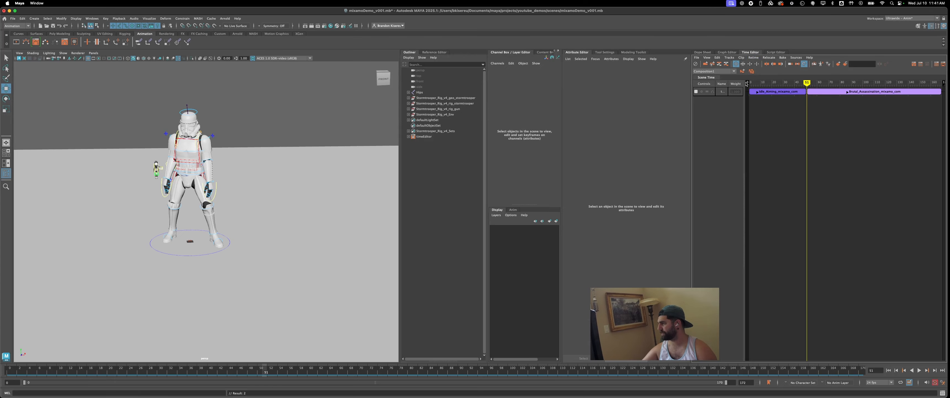
{"action": "left_click_drag", "start_coordinate": [749, 52], "coordinate": [737, 181]}
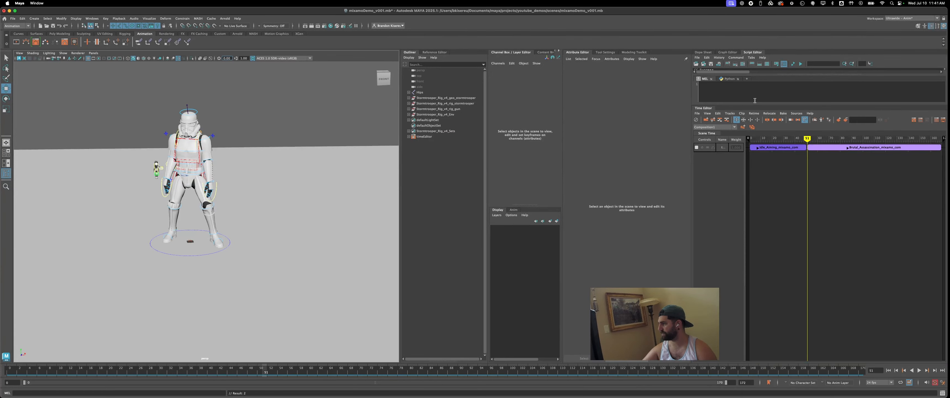
{"action": "left_click_drag", "start_coordinate": [755, 105], "coordinate": [760, 227]}
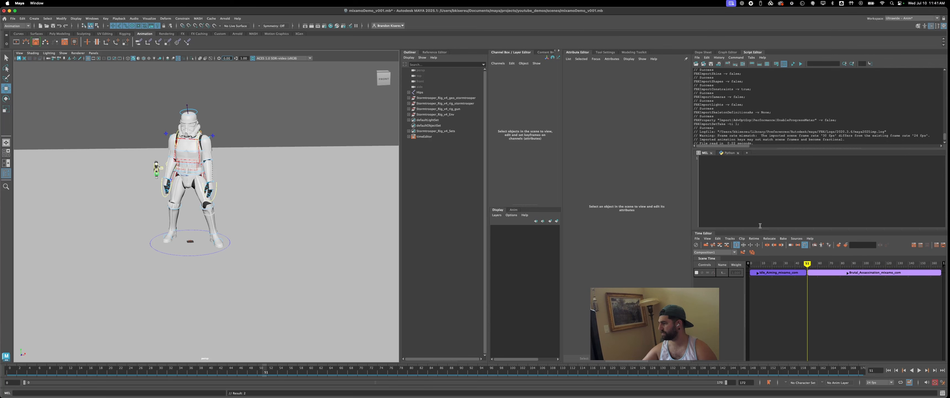
{"action": "left_click", "coordinate": [726, 52]}
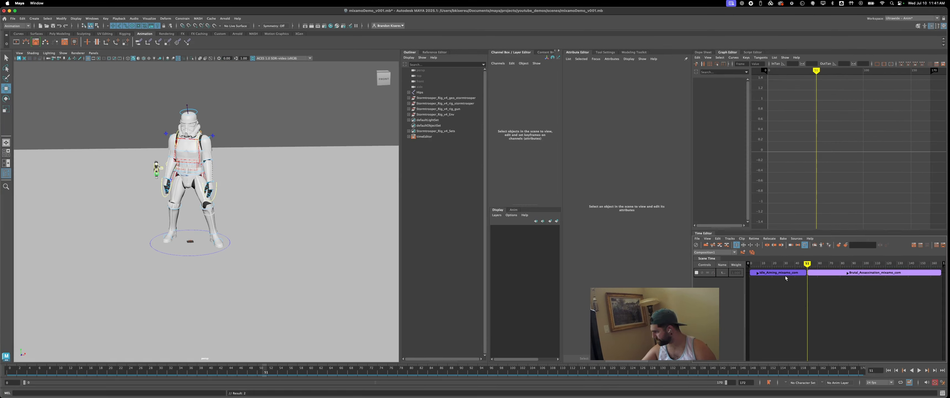
{"action": "left_click_drag", "start_coordinate": [786, 230], "coordinate": [787, 282]}
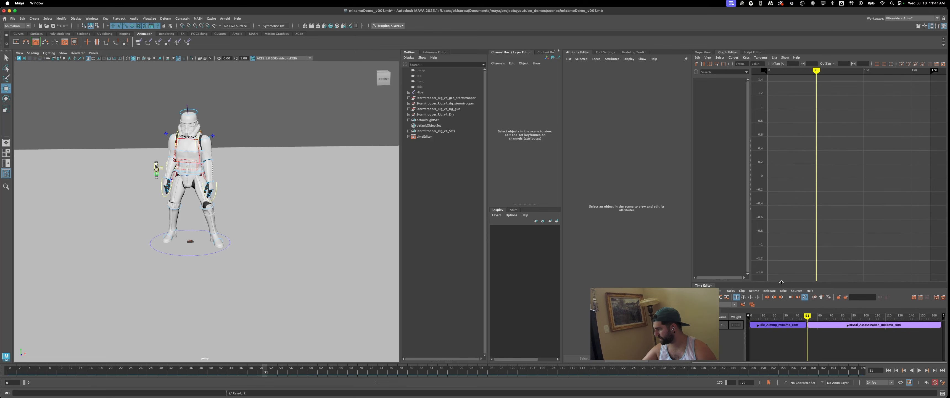
- Slide the Brutal Assassination clip back to about frame 41 to crossfade with the end of Idle Aiming, and play the transition
{"action": "mouse_move", "coordinate": [808, 316]}
{"action": "left_mouse_down"}
{"action": "mouse_move", "coordinate": [796, 315]}
{"action": "mouse_move", "coordinate": [818, 324]}
{"action": "left_mouse_up"}
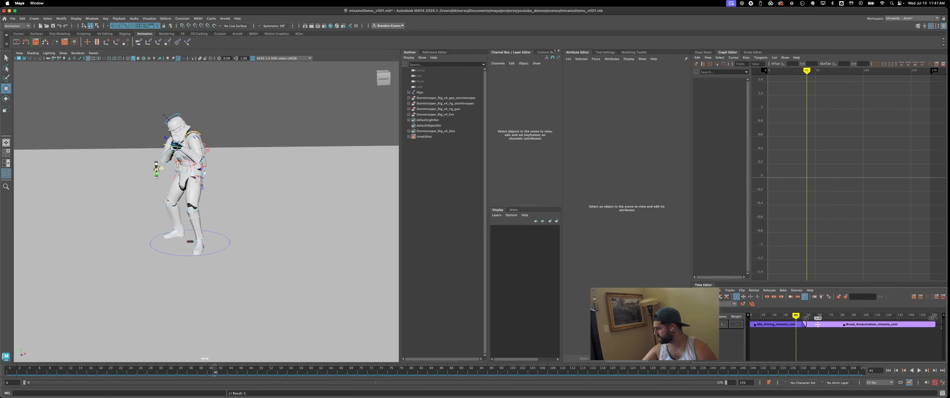
{"action": "left_click", "coordinate": [811, 324]}
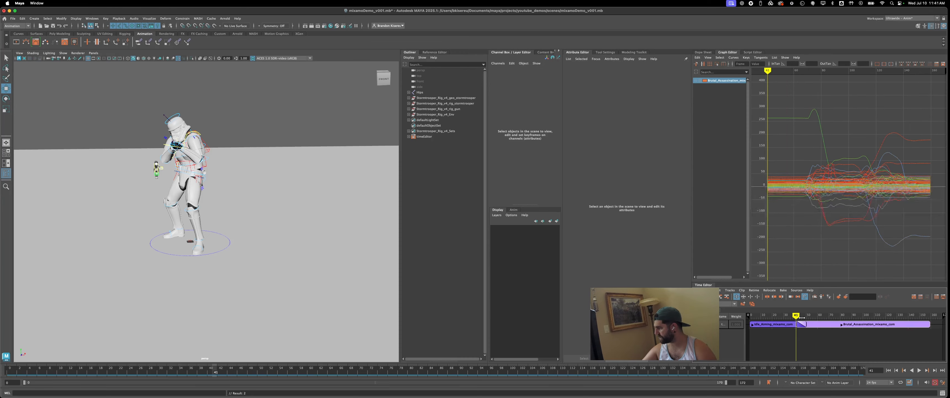
{"action": "key", "text": "alt+v"}
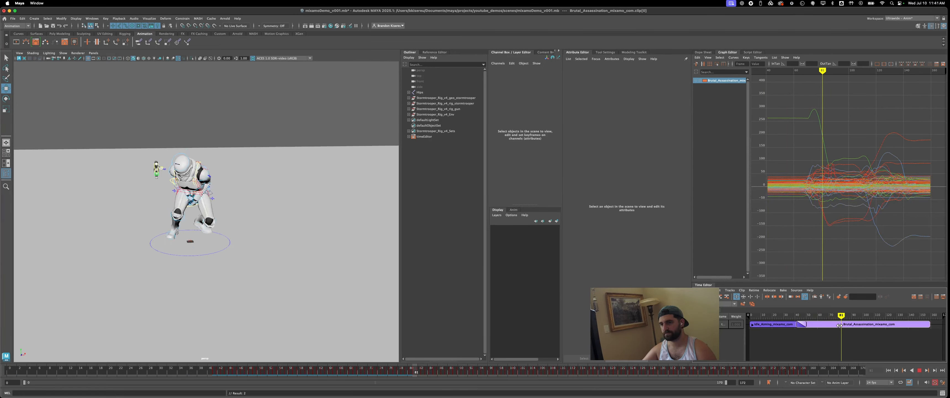
{"action": "left_click_drag", "start_coordinate": [871, 331], "coordinate": [796, 323]}
{"action": "left_click_drag", "start_coordinate": [805, 315], "coordinate": [785, 317]}
{"action": "key", "text": "alt+v"}
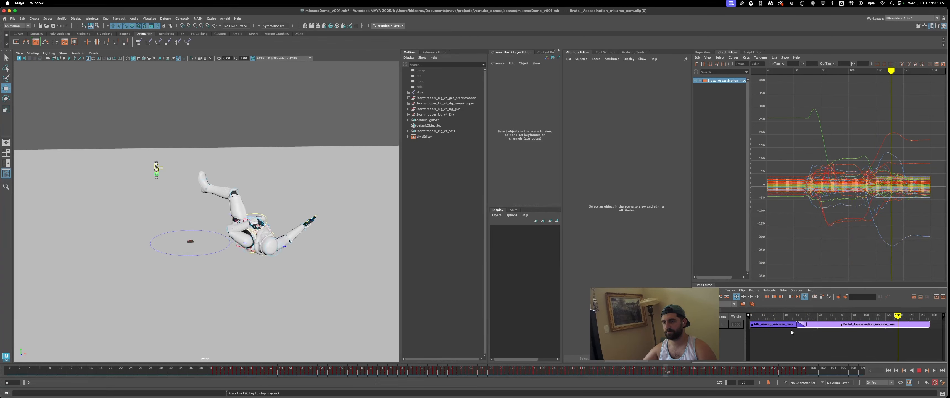
{"action": "key", "text": "Escape"}
- Split the Brutal Assassination clip, delete its opening portion, and overlap the remainder with the end of Idle Aiming
{"action": "left_click", "coordinate": [805, 315]}
{"action": "left_click_drag", "start_coordinate": [804, 315], "coordinate": [775, 317]}
{"action": "right_click", "coordinate": [835, 325]}
{"action": "left_click", "coordinate": [821, 325]}
{"action": "key", "text": "Delete"}
- Play back the Idle Aiming to Brutal Assassination blend in the perspective view and return to the first frame
{"action": "key", "text": "space"}
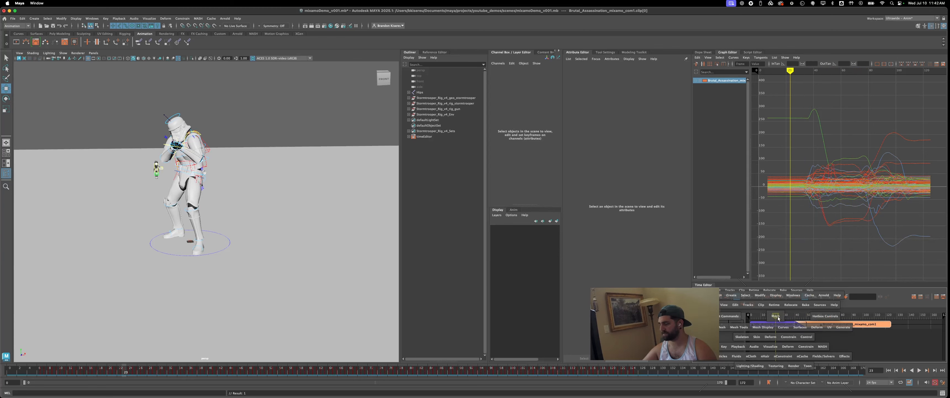
{"action": "key", "text": "space"}
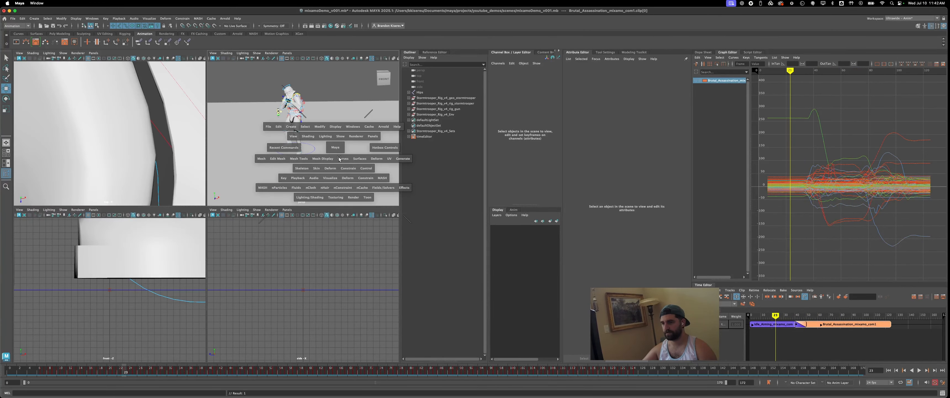
{"action": "key", "text": "alt+v"}
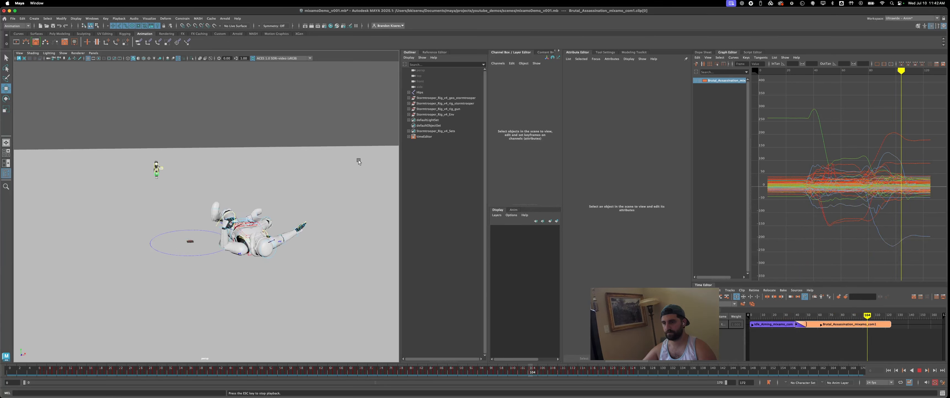
{"action": "key", "text": "alt+v"}
{"action": "key", "text": "alt+shift+v"}
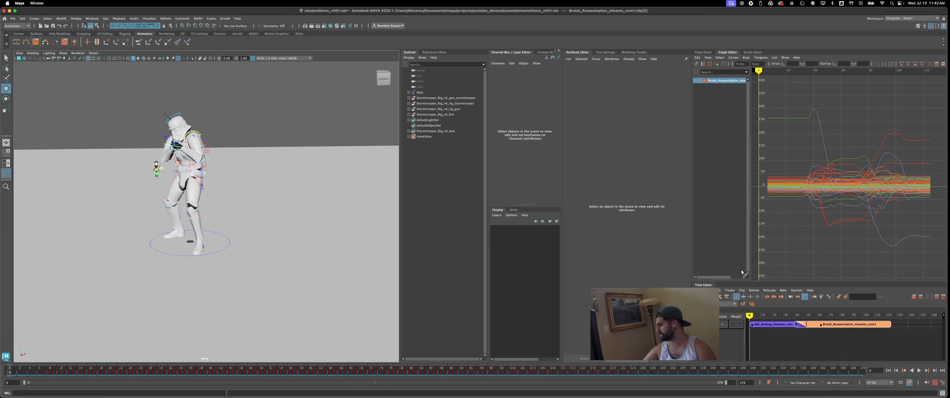
- Remove the Idle Aiming and Brutal Assassination clips from the Time Editor with their animation kept in the scene, and play the timeline
{"action": "left_click", "coordinate": [818, 325]}
{"action": "left_click", "coordinate": [773, 325], "text": "shift"}
{"action": "key", "text": "Delete"}
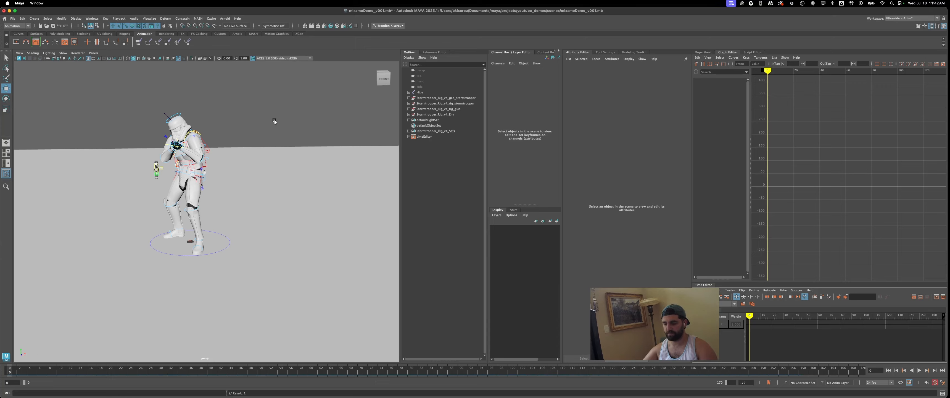
{"action": "left_click", "coordinate": [273, 120]}
{"action": "key", "text": "alt+v"}
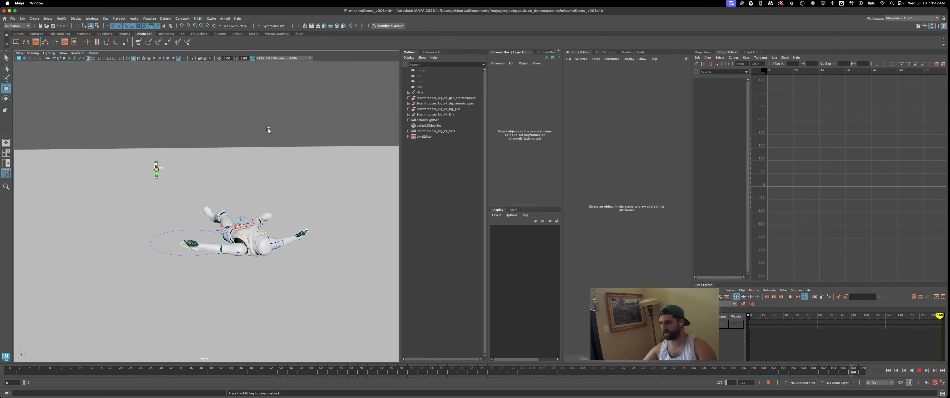
{"action": "key", "text": "Escape"}
{"action": "key", "text": "alt+shift+v"}
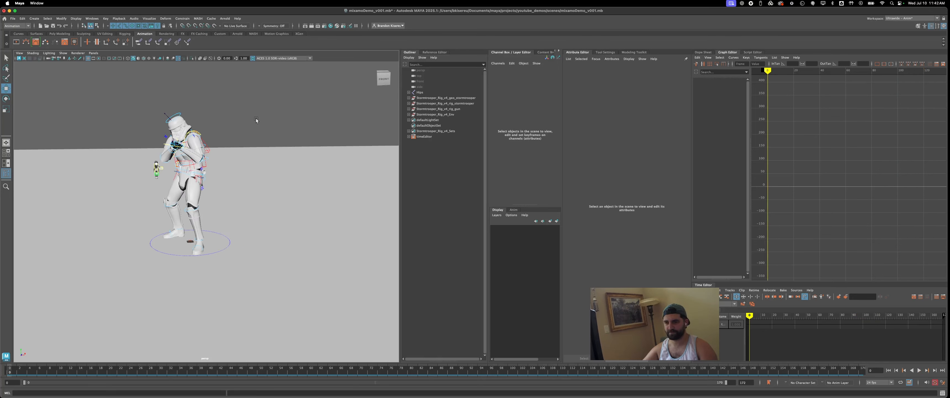
{"action": "left_click_drag", "start_coordinate": [249, 132], "coordinate": [254, 128], "text": "alt"}
{"action": "middle_click_drag", "start_coordinate": [255, 127], "coordinate": [284, 142], "text": "alt"}
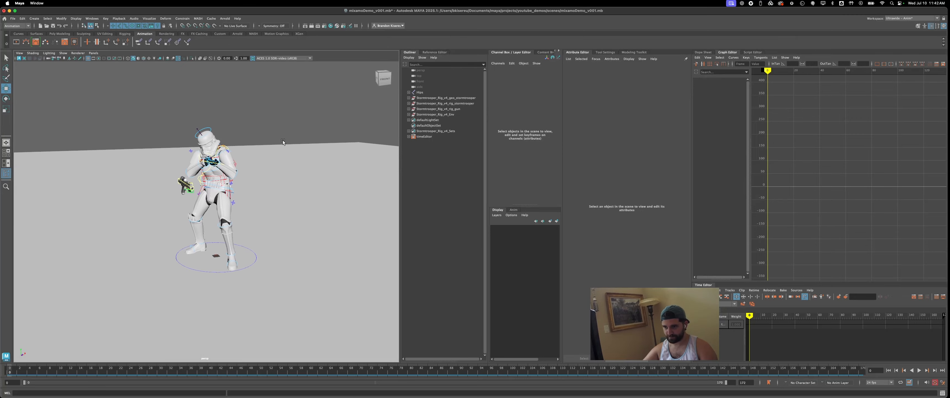
{"action": "left_click_drag", "start_coordinate": [284, 142], "coordinate": [262, 139], "text": "alt"}
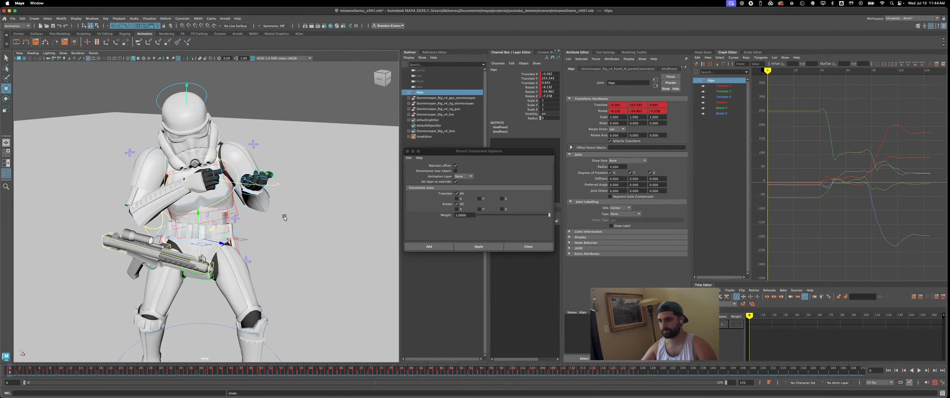
{"action": "left_click", "coordinate": [298, 123]}
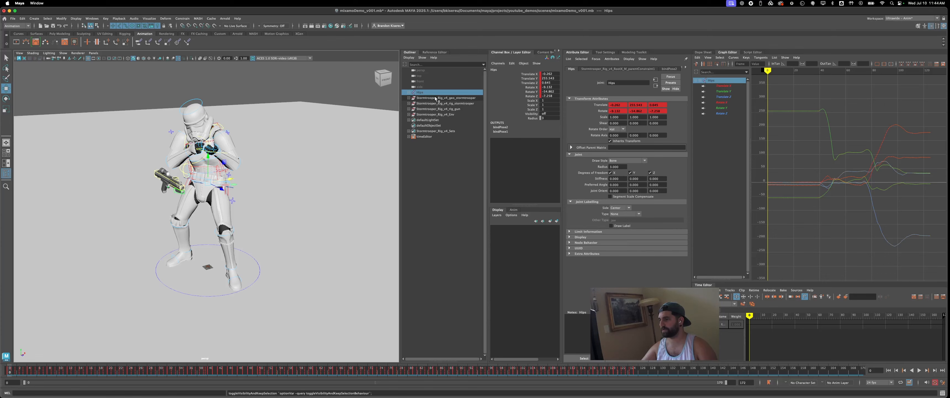
- Isolate the Stormtrooper_Rig_v4_rig_stormtrooper group in the viewport and select all its controls except the large ground circle
{"action": "left_click", "coordinate": [435, 98]}
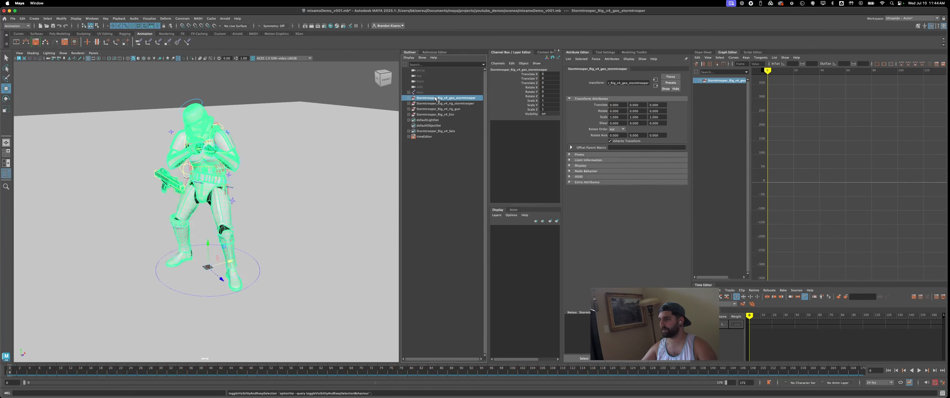
{"action": "left_click", "coordinate": [435, 103]}
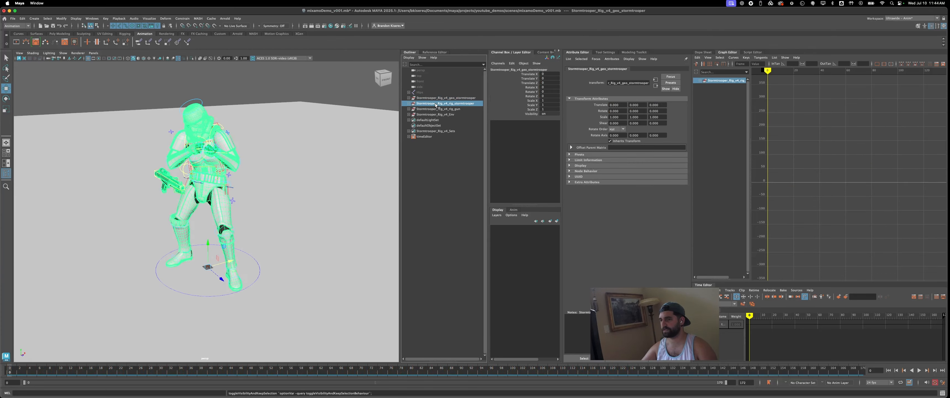
{"action": "left_click", "coordinate": [191, 59]}
{"action": "left_click", "coordinate": [124, 90]}
{"action": "left_click_drag", "start_coordinate": [124, 91], "coordinate": [333, 330]}
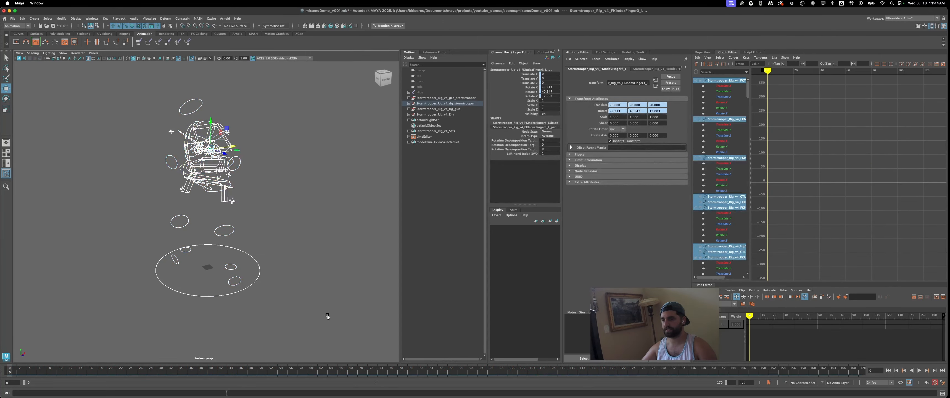
{"action": "left_click_drag", "start_coordinate": [176, 283], "coordinate": [182, 298], "text": "ctrl"}
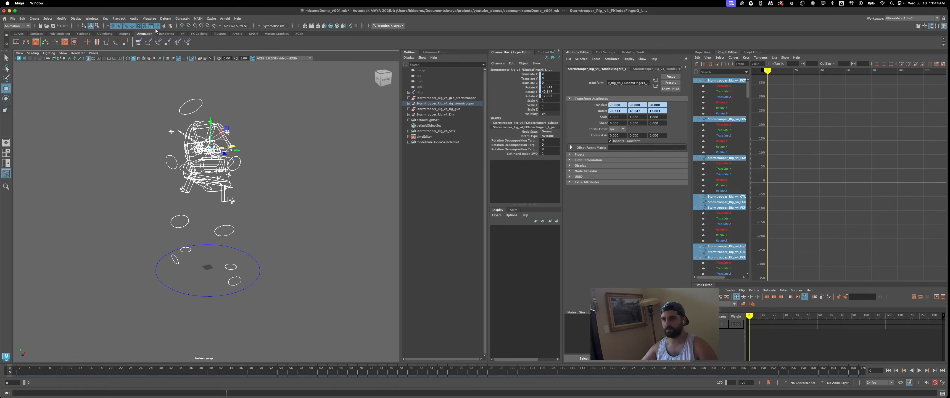
- Bake the selected controls' Translate and Rotate channels over the time slider, using From Channel Box with Keep unbaked keys turned off
{"action": "left_click", "coordinate": [105, 19]}
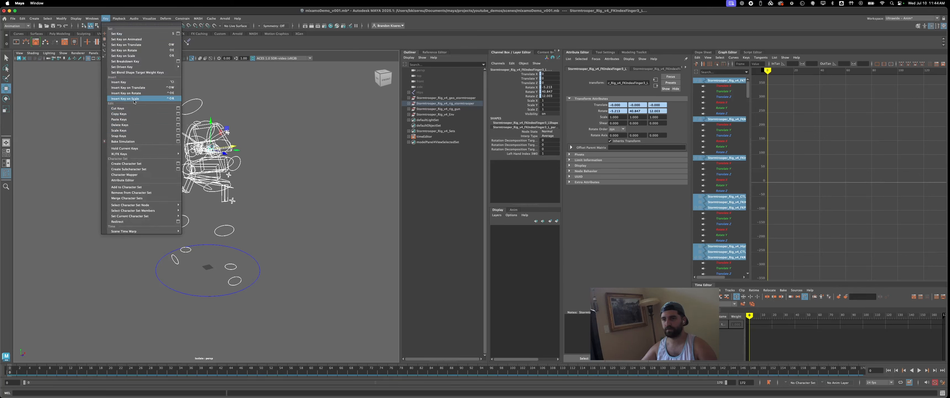
{"action": "left_click", "coordinate": [177, 142]}
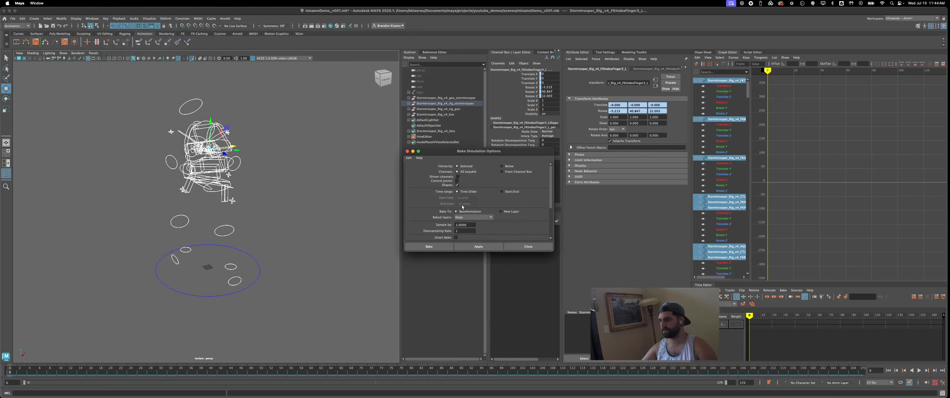
{"action": "left_click", "coordinate": [503, 172]}
{"action": "left_click_drag", "start_coordinate": [535, 74], "coordinate": [535, 96]}
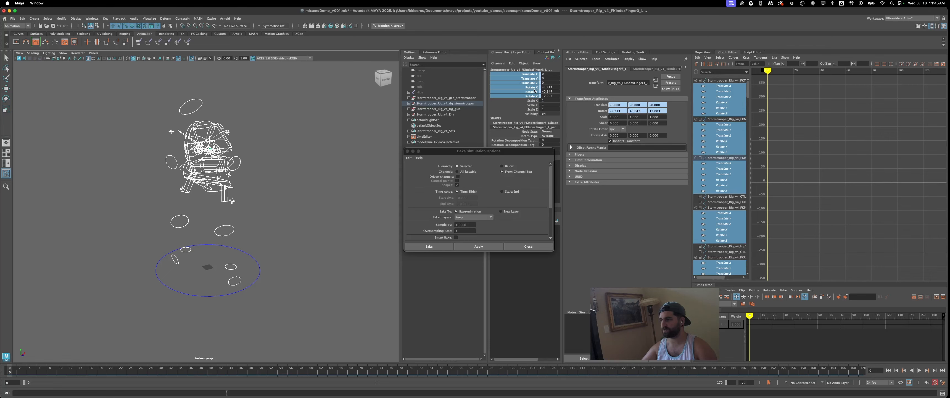
{"action": "left_click", "coordinate": [519, 152]}
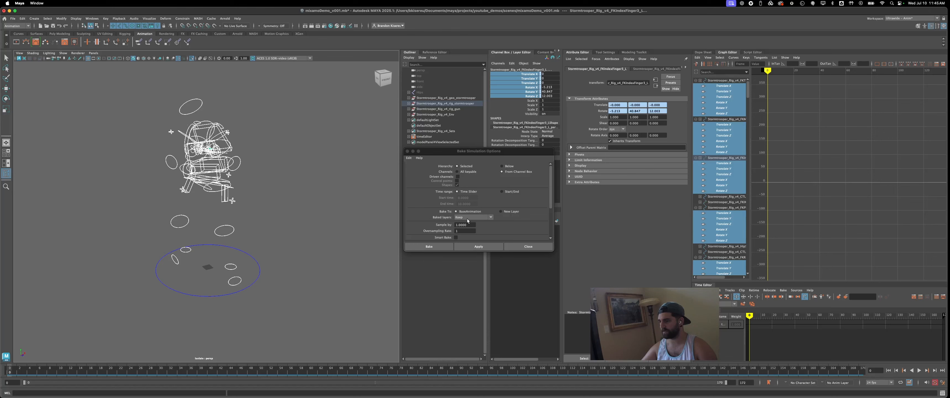
{"action": "scroll", "coordinate": [488, 222], "scroll_direction": "down", "scroll_amount": 5}
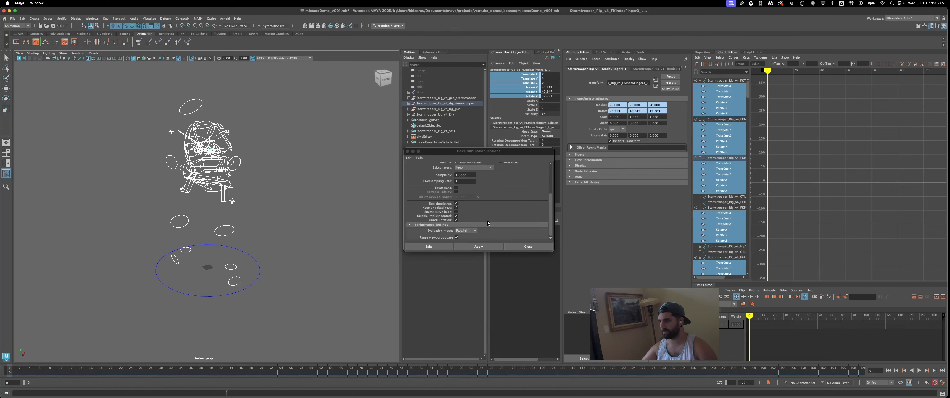
{"action": "left_click", "coordinate": [456, 208]}
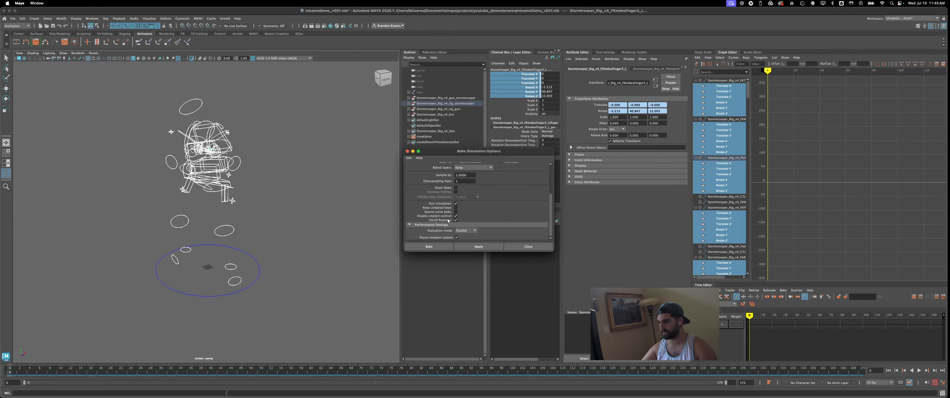
{"action": "scroll", "coordinate": [448, 221], "scroll_direction": "up", "scroll_amount": 5}
{"action": "left_click", "coordinate": [447, 246]}
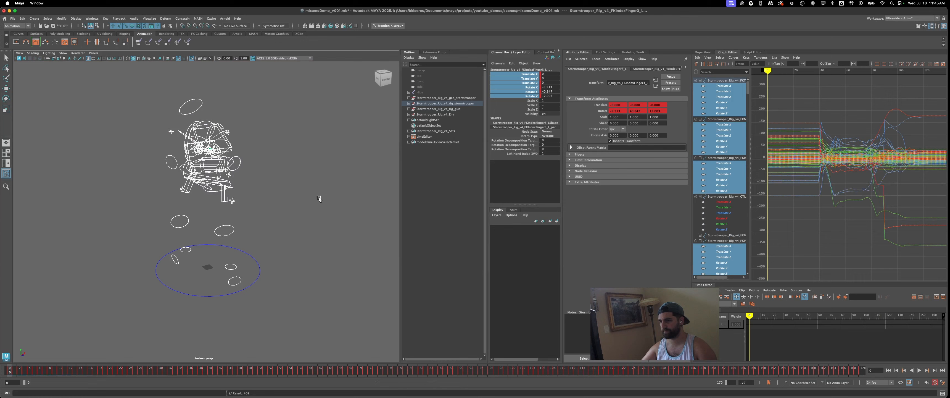
- Deselect the controls and delete the Hips joint skeleton from the scene
{"action": "left_click", "coordinate": [284, 205]}
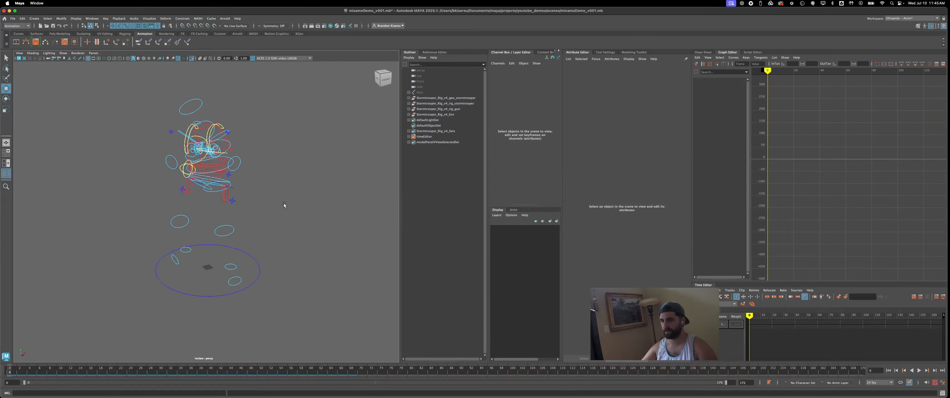
{"action": "left_click", "coordinate": [421, 93]}
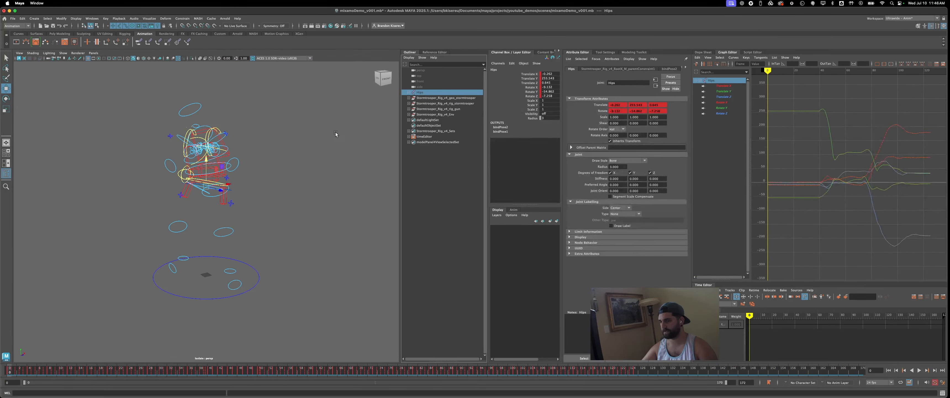
{"action": "key", "text": "Delete"}
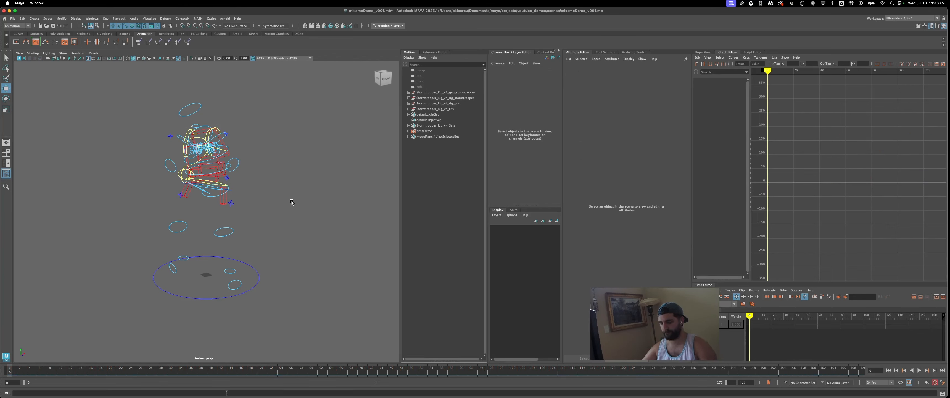
- Turn off viewport isolation and play back the baked animation, returning to the first frame
{"action": "key", "text": "alt+v"}
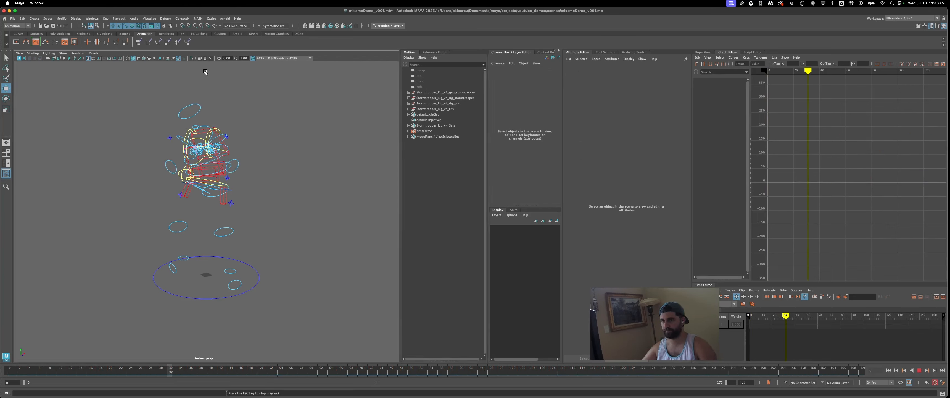
{"action": "left_click", "coordinate": [191, 58]}
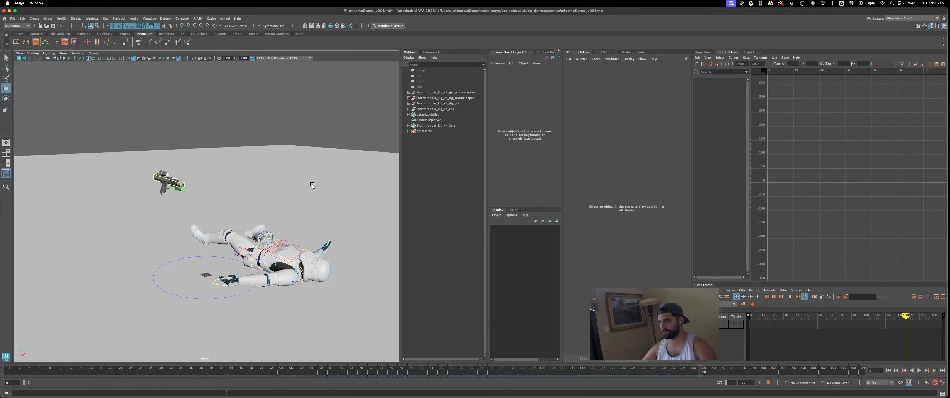
{"action": "key", "text": "alt+v"}
{"action": "key", "text": "alt+shift+v"}
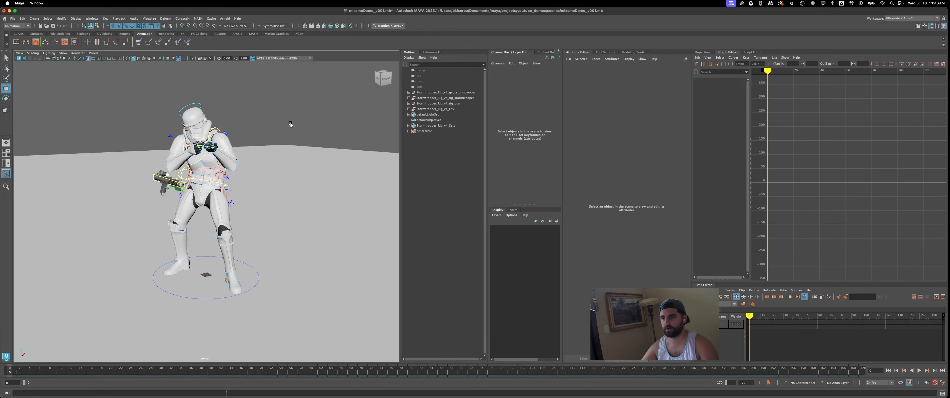
- Inspect the baked animation curves of the Stormtrooper's head control and clear the selection
{"action": "left_click_drag", "start_coordinate": [291, 130], "coordinate": [235, 131], "text": "alt"}
{"action": "middle_click_drag", "start_coordinate": [235, 131], "coordinate": [271, 132], "text": "alt"}
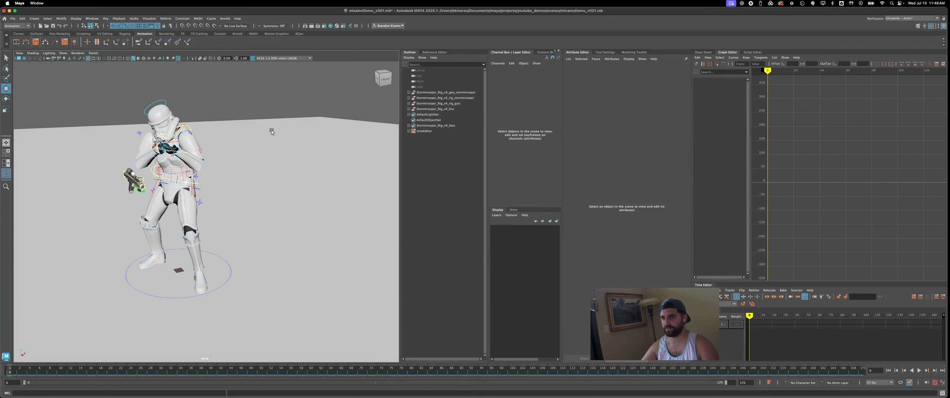
{"action": "left_click", "coordinate": [163, 104]}
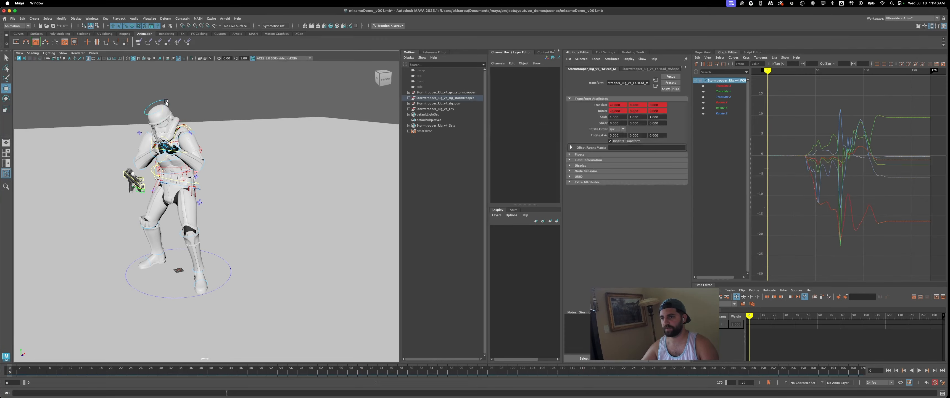
{"action": "left_click", "coordinate": [219, 91]}
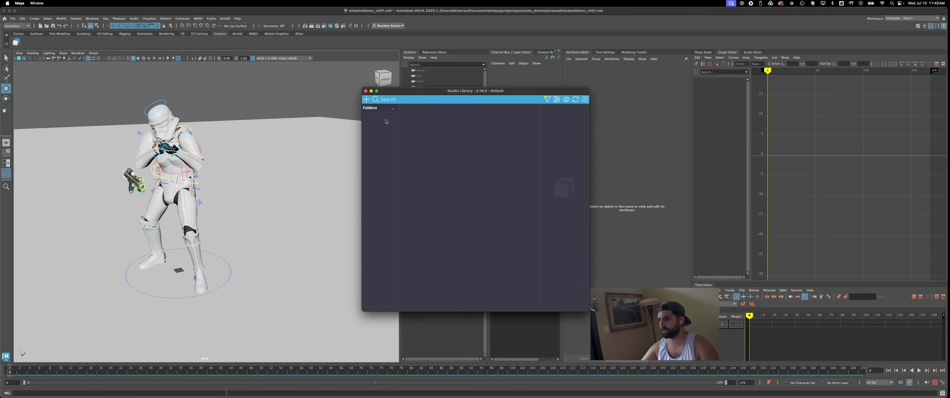
- Create a folder named Stormtrooper in Studio Library and move the library window aside
{"action": "right_click", "coordinate": [386, 121]}
{"action": "mouse_move", "coordinate": [401, 124]}
{"action": "left_click", "coordinate": [431, 125]}
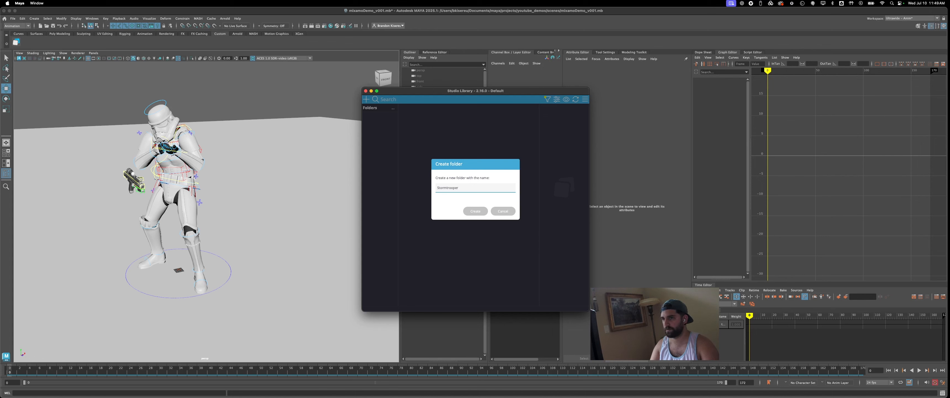
{"action": "key", "text": "Return"}
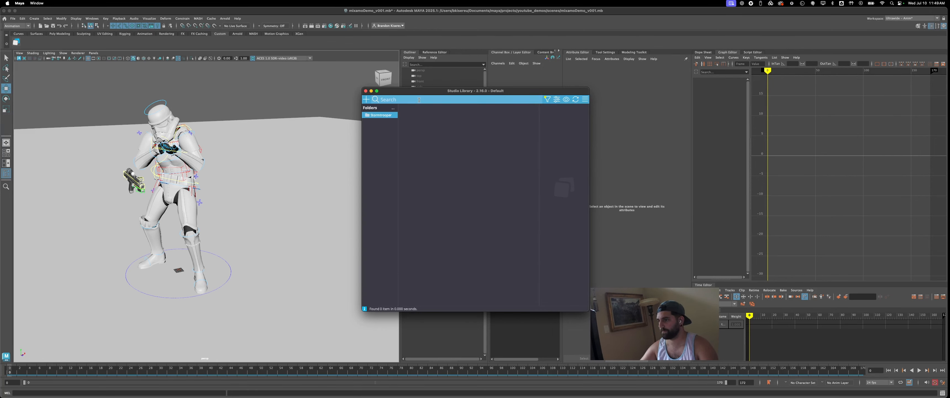
{"action": "left_click_drag", "start_coordinate": [421, 94], "coordinate": [356, 124]}
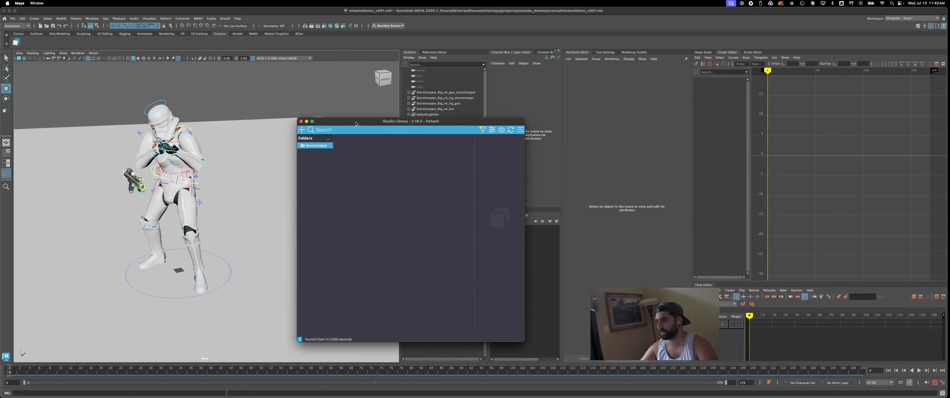
- Start a new animation item in the library's Stormtrooper folder
{"action": "right_click", "coordinate": [355, 161]}
{"action": "mouse_move", "coordinate": [383, 163]}
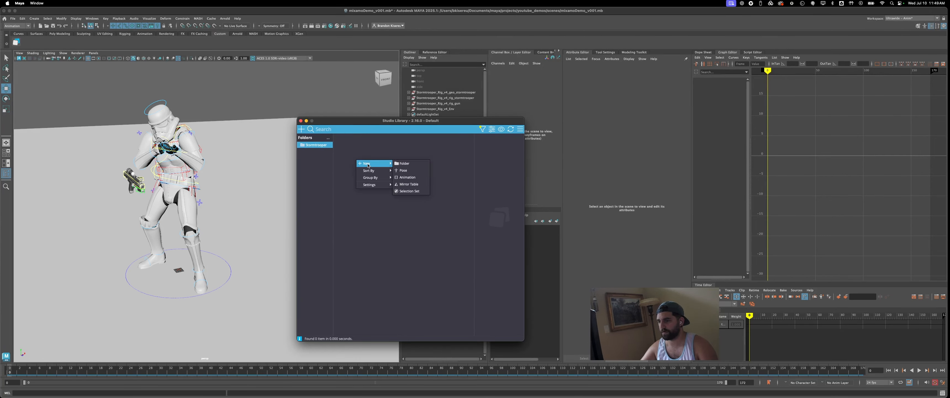
{"action": "left_click", "coordinate": [408, 177]}
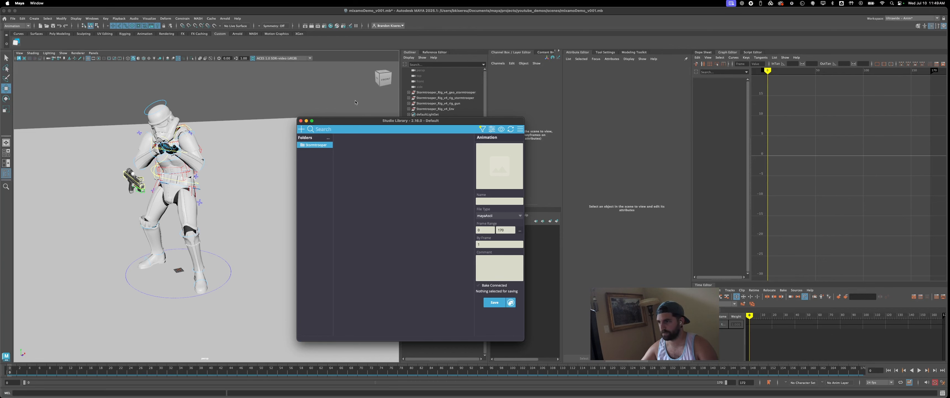
- Hide the Stormtrooper_Rig_v4_rig_gun group, and isolate the stormtrooper rig group to select all its controls except the ground circle
{"action": "left_click", "coordinate": [438, 103]}
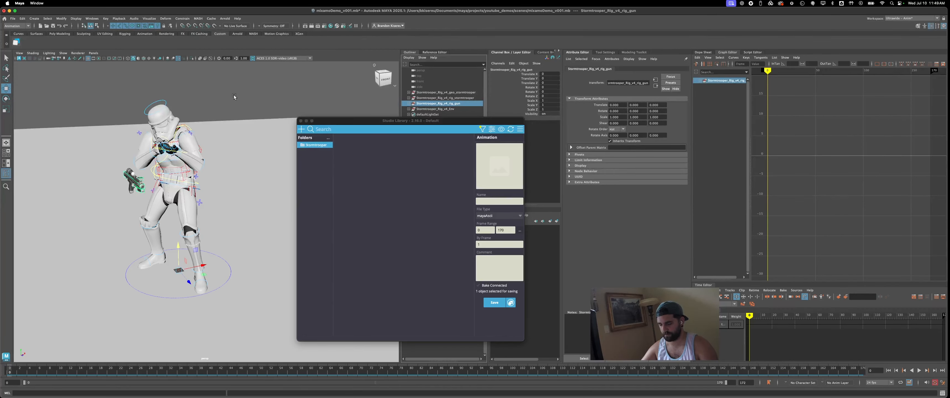
{"action": "key", "text": "h"}
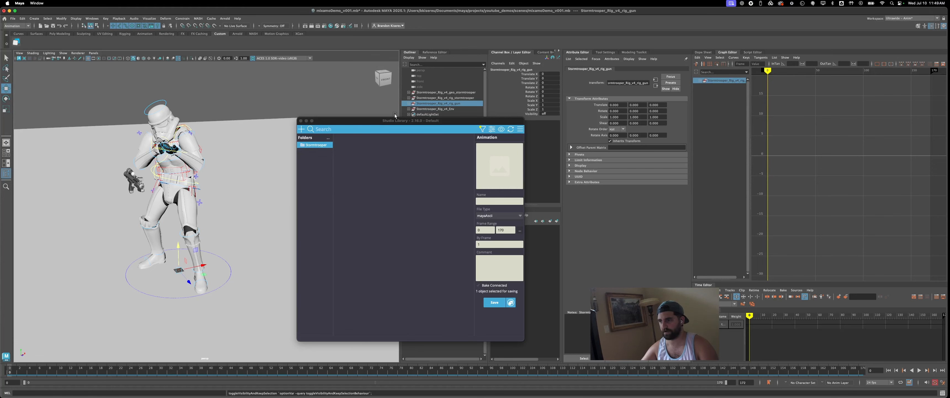
{"action": "left_click", "coordinate": [442, 92]}
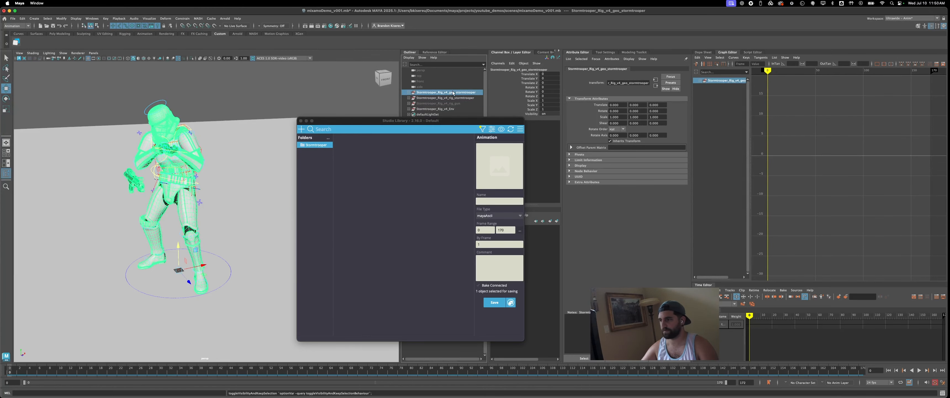
{"action": "left_click", "coordinate": [453, 98]}
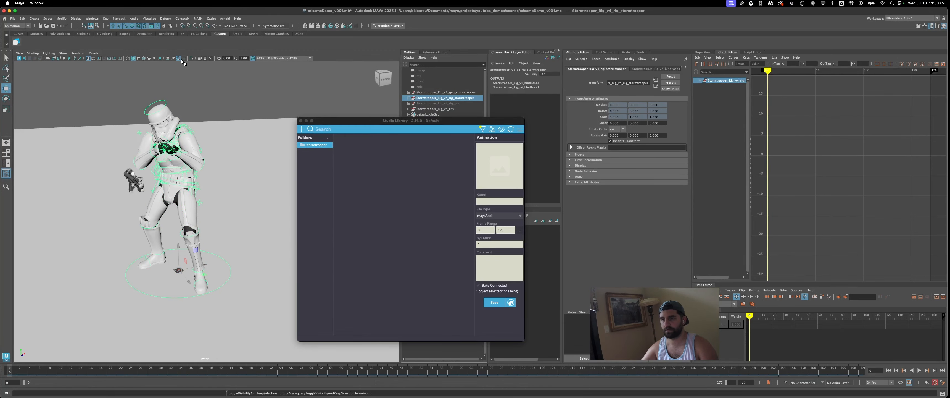
{"action": "left_click", "coordinate": [191, 58]}
{"action": "left_click", "coordinate": [89, 85]}
{"action": "left_click_drag", "start_coordinate": [84, 83], "coordinate": [242, 294]}
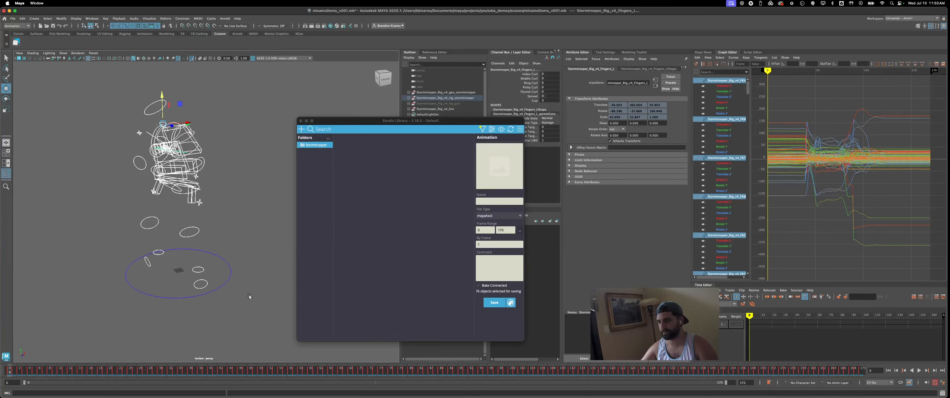
- Capture an animated thumbnail for the new animation item and save it to the library as Aim_to_death
{"action": "mouse_move", "coordinate": [502, 170]}
{"action": "left_click", "coordinate": [493, 182]}
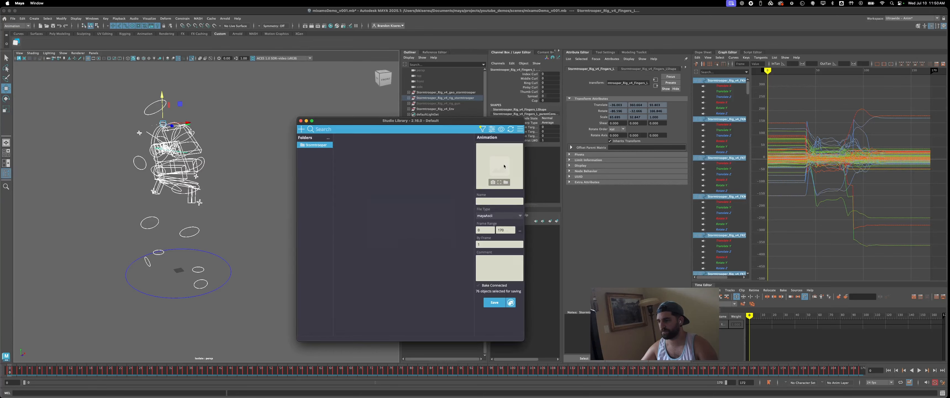
{"action": "left_click", "coordinate": [411, 242]}
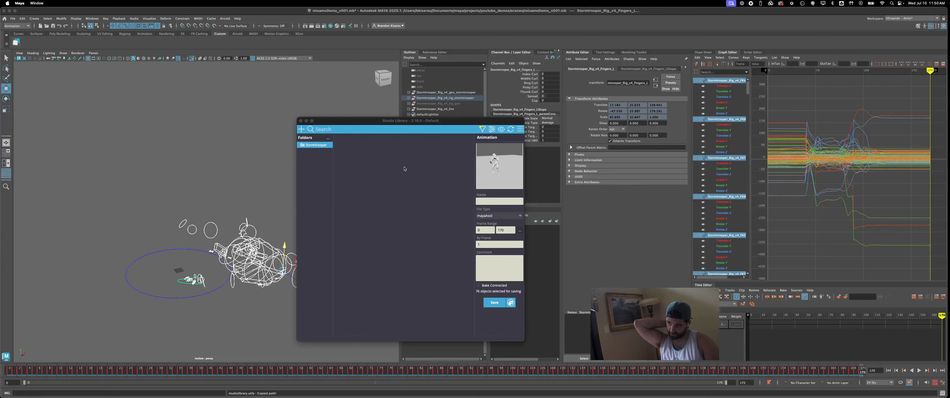
{"action": "mouse_move", "coordinate": [486, 171]}
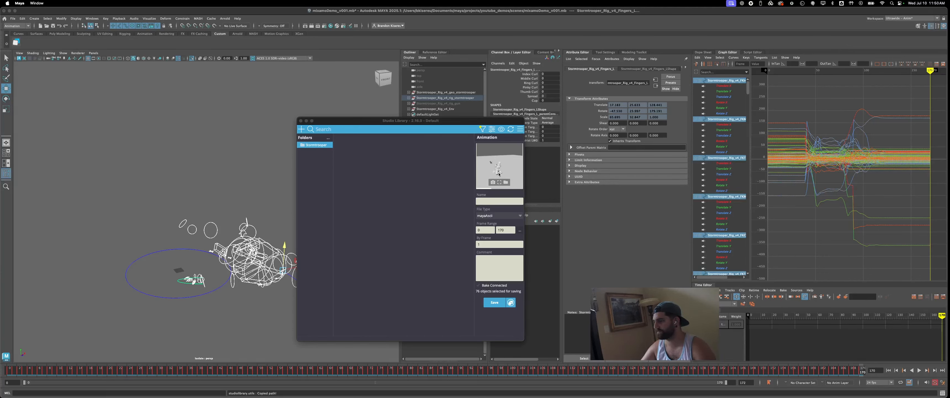
{"action": "left_click", "coordinate": [502, 201]}
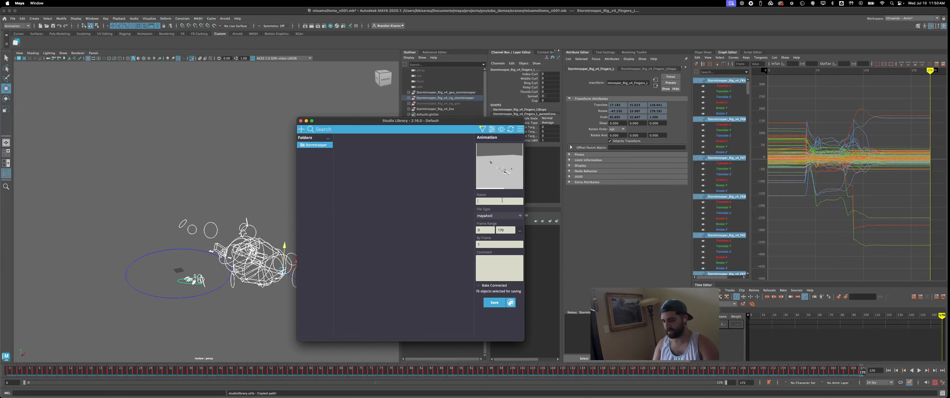
{"action": "type", "text": "m_to_death"}
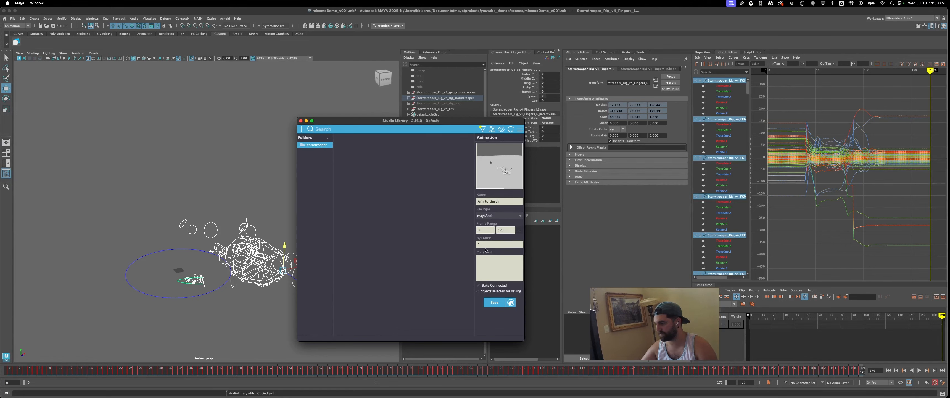
{"action": "left_click", "coordinate": [494, 302]}
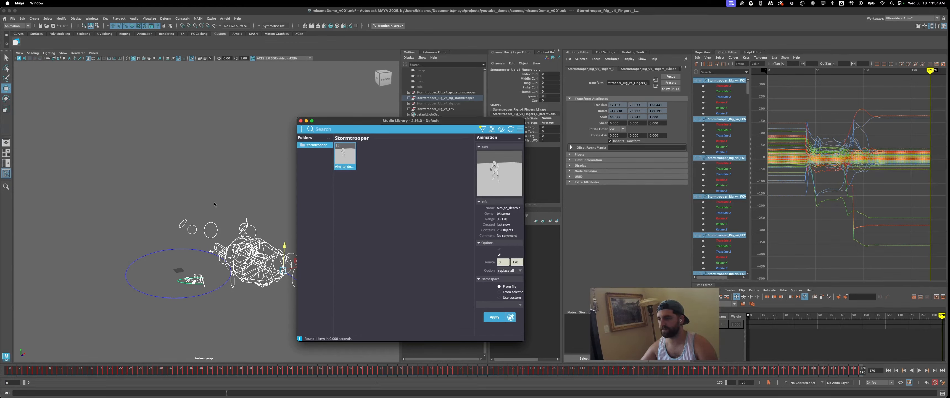
- Create a new empty scene without saving the changes to the current one
{"action": "left_click", "coordinate": [13, 18]}
{"action": "left_click", "coordinate": [20, 29]}
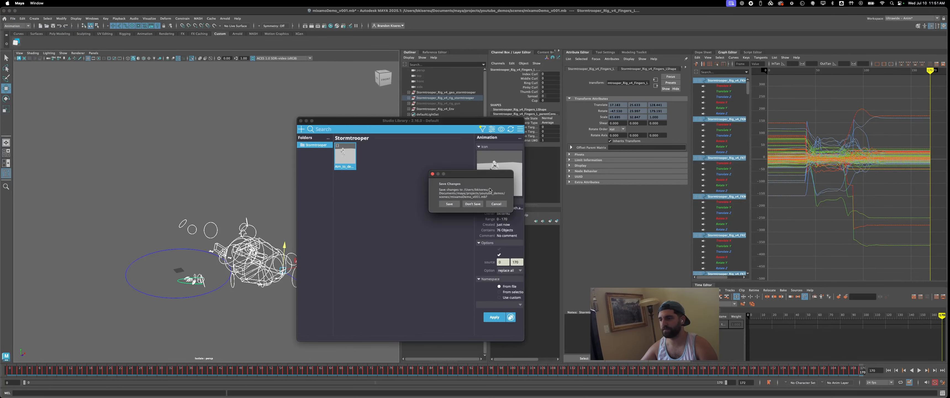
{"action": "left_click", "coordinate": [477, 204]}
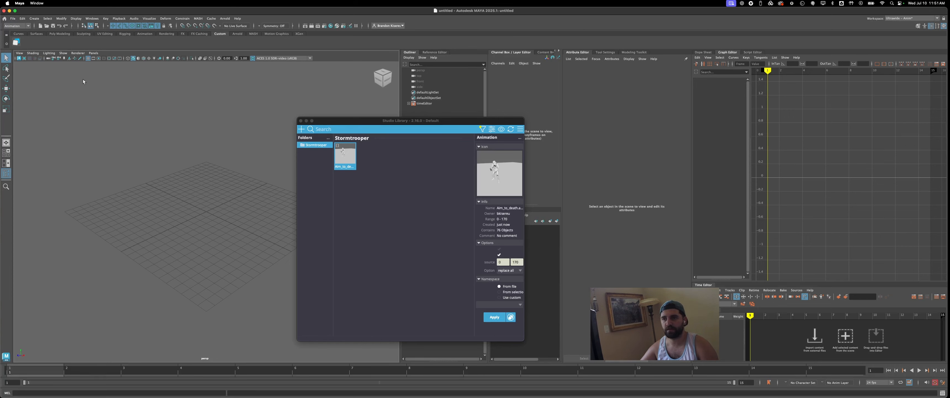
- Save the new scene as A0010_anim_v001 in the project's scenes folder
{"action": "left_click", "coordinate": [12, 18]}
{"action": "left_click", "coordinate": [52, 50]}
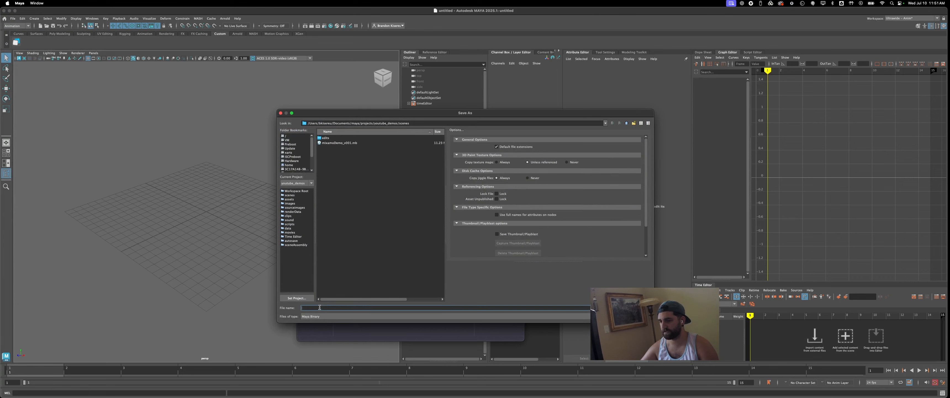
{"action": "type", "text": "A"}
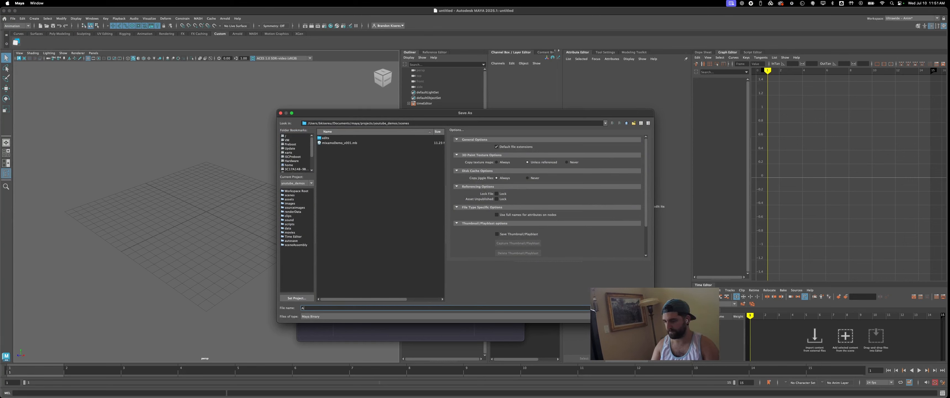
{"action": "type", "text": "0010_anim_v001"}
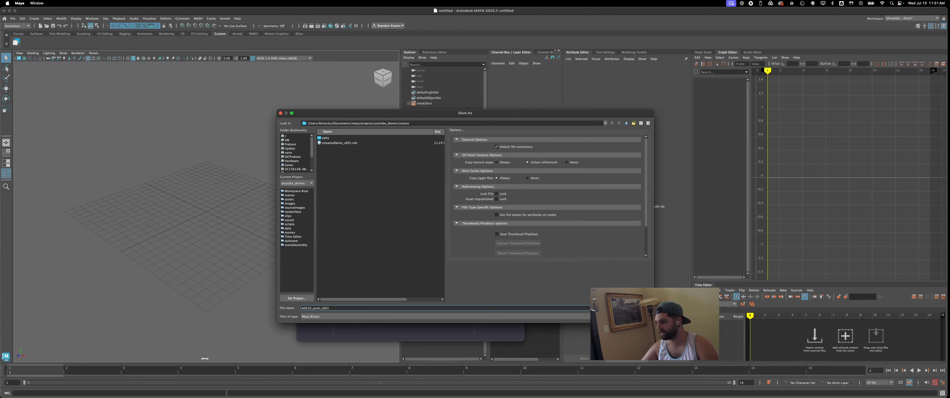
{"action": "key", "text": "Return"}
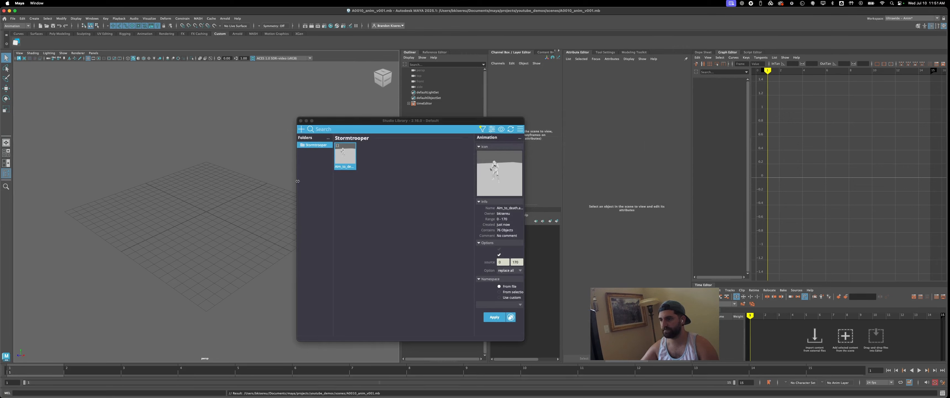
- Reference the Stormtrooper_Rig_v4 file from the project's assets Stormtrooper folder into the scene
{"action": "left_click_drag", "start_coordinate": [380, 119], "coordinate": [560, 122]}
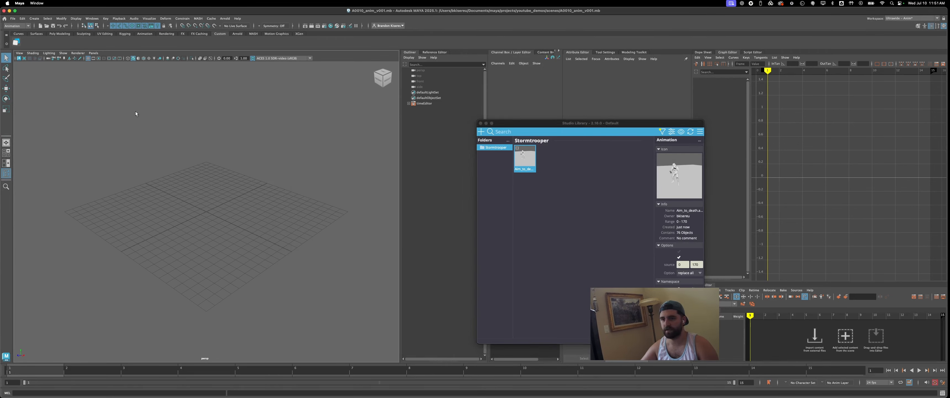
{"action": "key", "text": "super+r"}
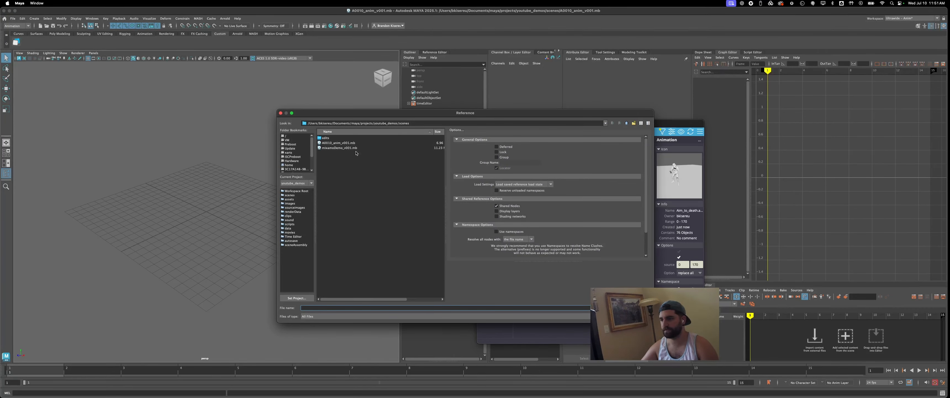
{"action": "left_click", "coordinate": [295, 200]}
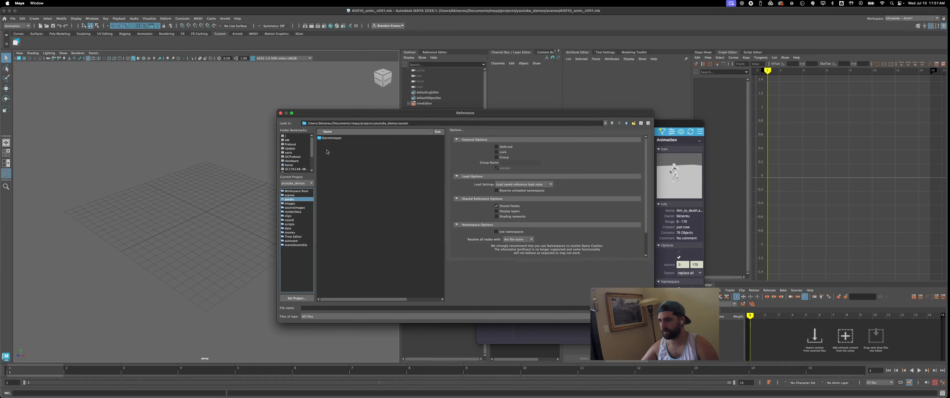
{"action": "double_click", "coordinate": [331, 138]}
{"action": "double_click", "coordinate": [337, 158]}
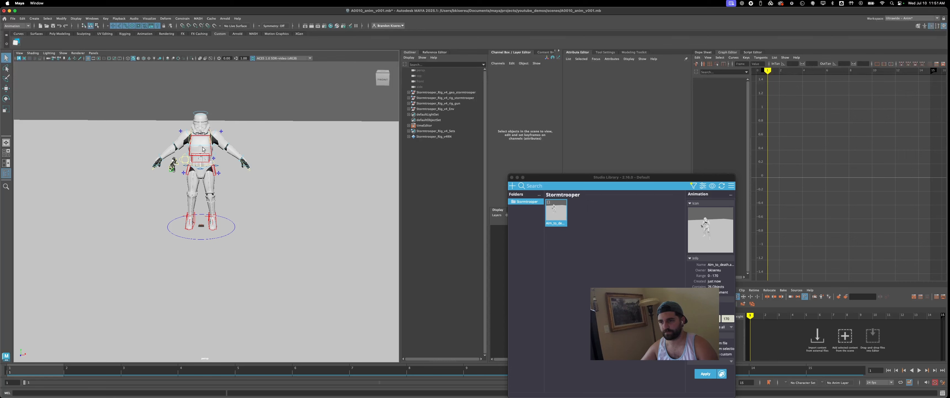
- Select the rig controls stored in the Aim_to_death library item and apply its animation to them
{"action": "left_click", "coordinate": [233, 225]}
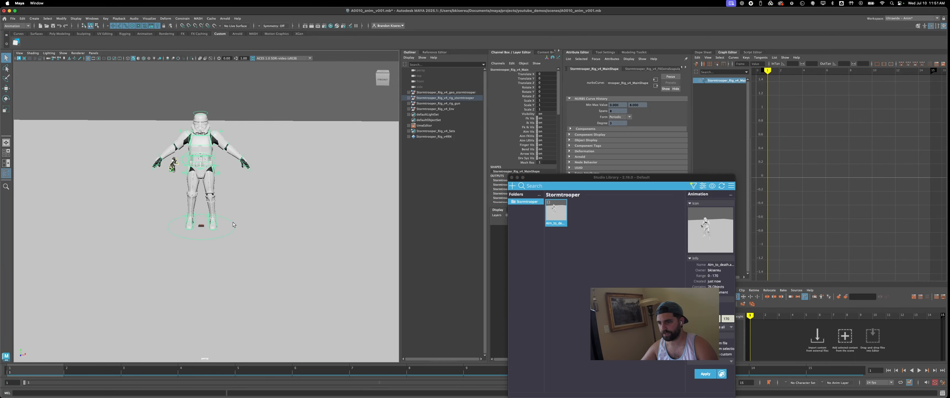
{"action": "left_click", "coordinate": [216, 167]}
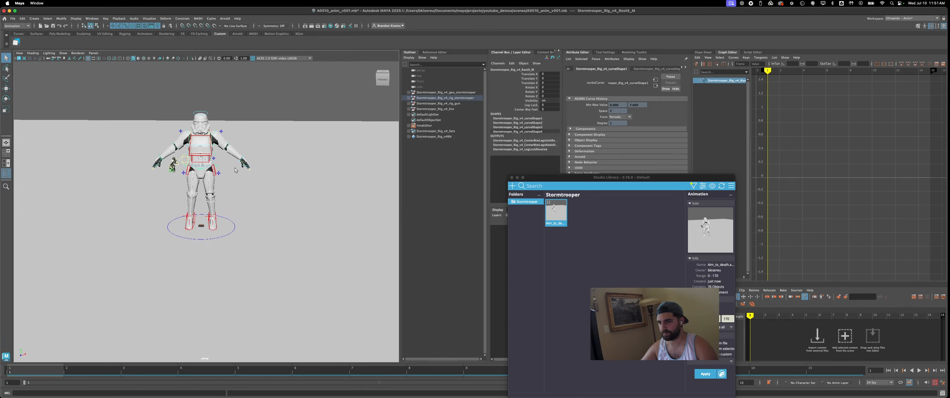
{"action": "right_click", "coordinate": [556, 216]}
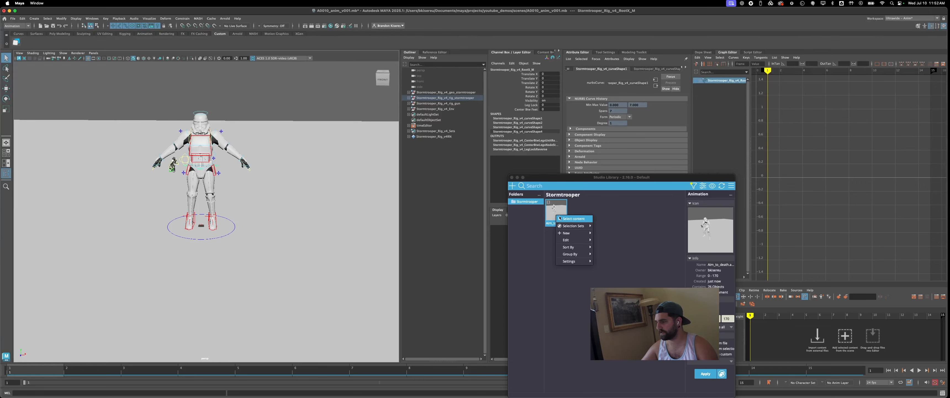
{"action": "left_click", "coordinate": [562, 219]}
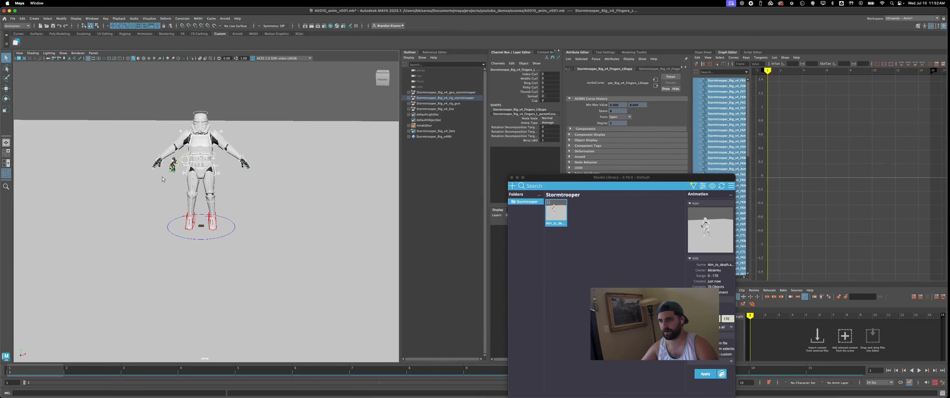
{"action": "left_click", "coordinate": [559, 218]}
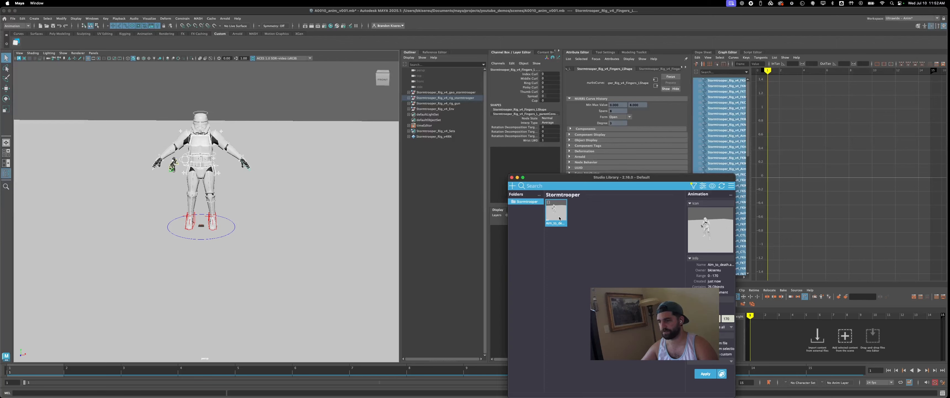
{"action": "double_click", "coordinate": [560, 218]}
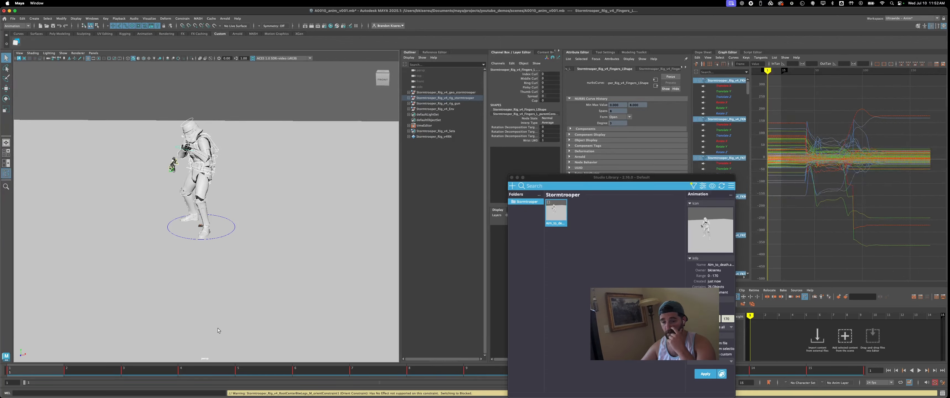
- Scrub to an early frame of the animation and inspect the pose and the head control's curves
{"action": "mouse_move", "coordinate": [786, 70]}
{"action": "left_mouse_down"}
{"action": "mouse_move", "coordinate": [937, 71]}
{"action": "mouse_move", "coordinate": [793, 72]}
{"action": "left_mouse_up"}
{"action": "left_click", "coordinate": [258, 119]}
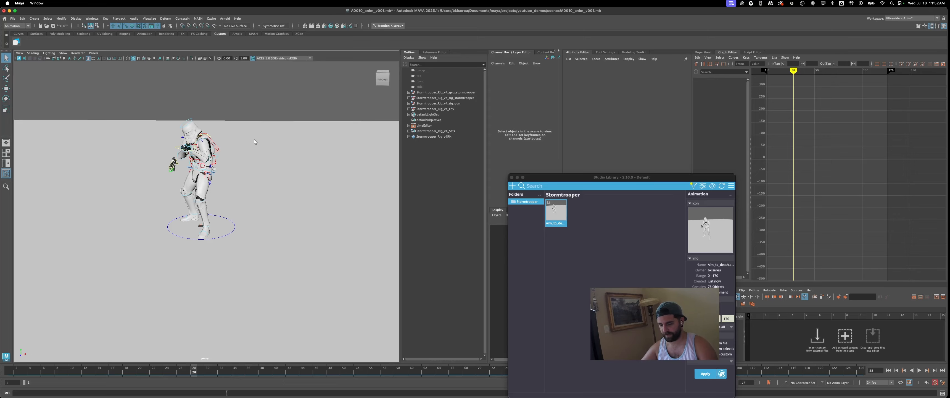
{"action": "left_click_drag", "start_coordinate": [276, 151], "coordinate": [252, 168], "text": "alt"}
{"action": "left_click", "coordinate": [199, 124]}
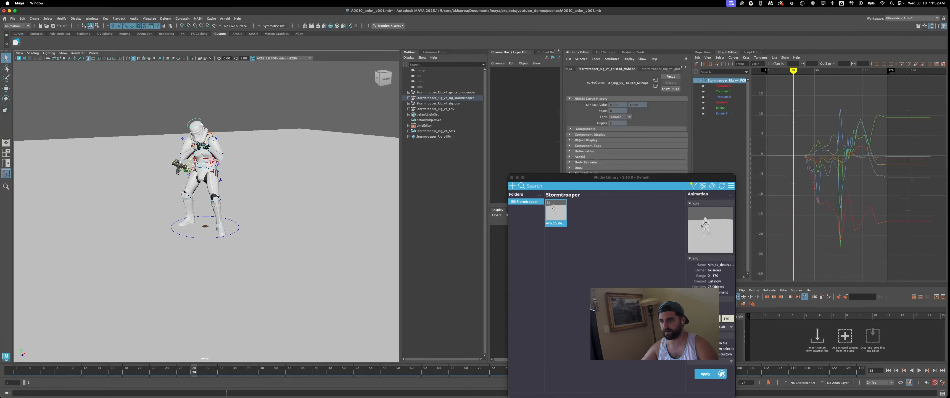
{"action": "left_click", "coordinate": [256, 128]}
{"action": "left_click_drag", "start_coordinate": [256, 127], "coordinate": [216, 182], "text": "alt"}
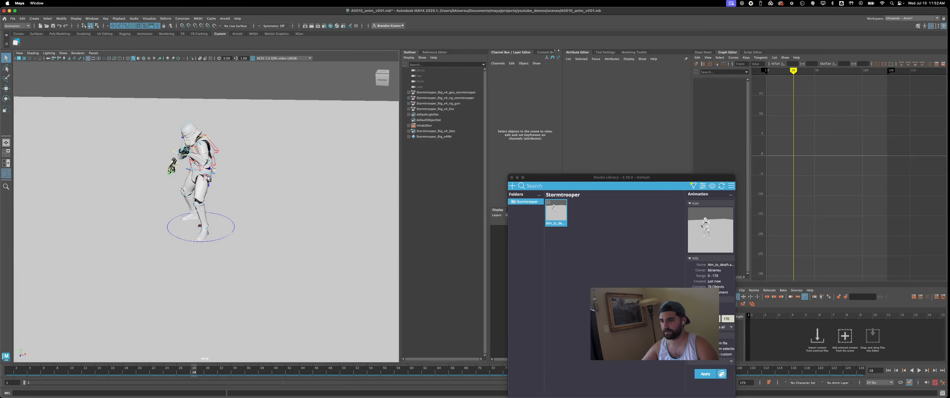
- Examine the root control's animation curves and the stormtrooper's aiming pose, and return to the first frame
{"action": "left_click", "coordinate": [202, 170]}
{"action": "key", "text": "w"}
{"action": "mouse_move", "coordinate": [201, 154]}
{"action": "left_mouse_down"}
{"action": "mouse_move", "coordinate": [200, 166]}
{"action": "mouse_move", "coordinate": [202, 158]}
{"action": "left_mouse_up"}
{"action": "key", "text": "bracketleft"}
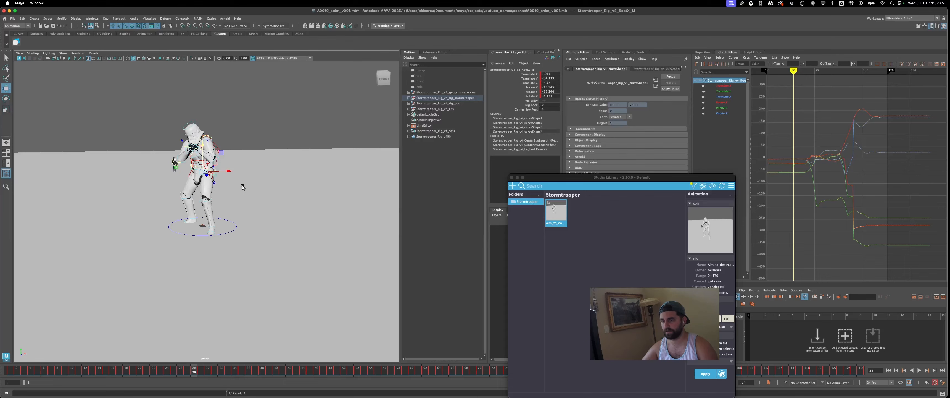
{"action": "left_click", "coordinate": [255, 169]}
{"action": "left_click_drag", "start_coordinate": [269, 199], "coordinate": [248, 200], "text": "alt"}
{"action": "right_click_drag", "start_coordinate": [247, 199], "coordinate": [253, 177], "text": "alt"}
{"action": "middle_click_drag", "start_coordinate": [253, 177], "coordinate": [258, 220], "text": "alt"}
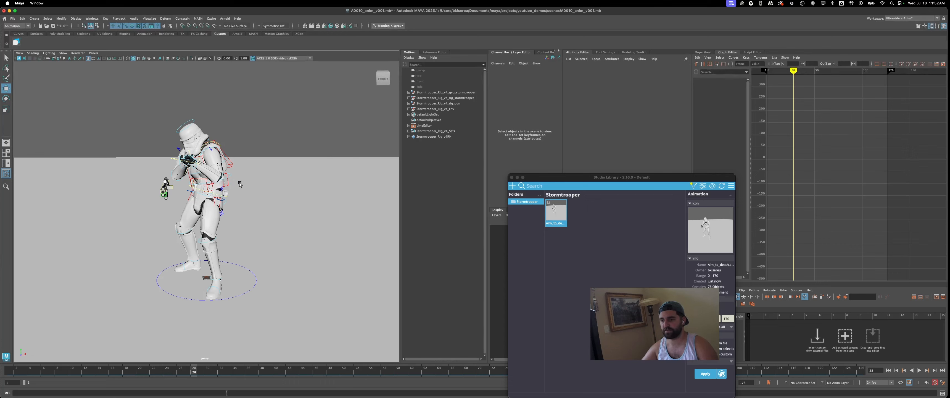
{"action": "key", "text": "alt+shift+v"}
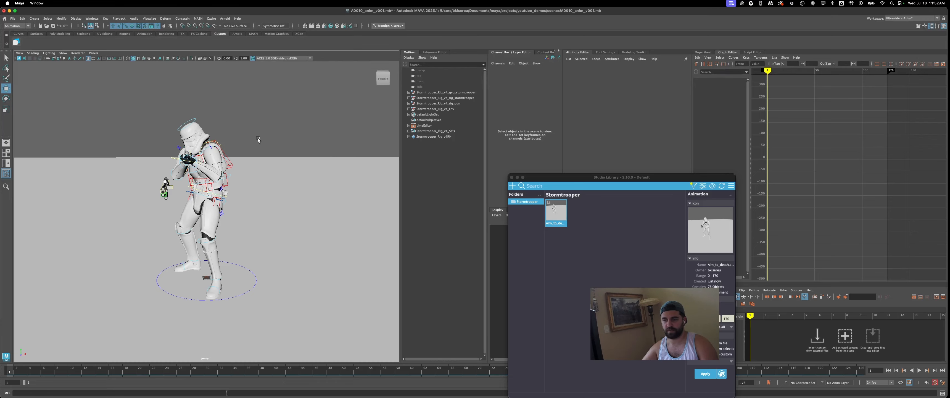
{"action": "mouse_move", "coordinate": [258, 140]}
{"action": "left_mouse_down", "text": "alt"}
{"action": "mouse_move", "coordinate": [276, 140]}
{"action": "mouse_move", "coordinate": [263, 139]}
{"action": "left_mouse_up", "text": "alt"}
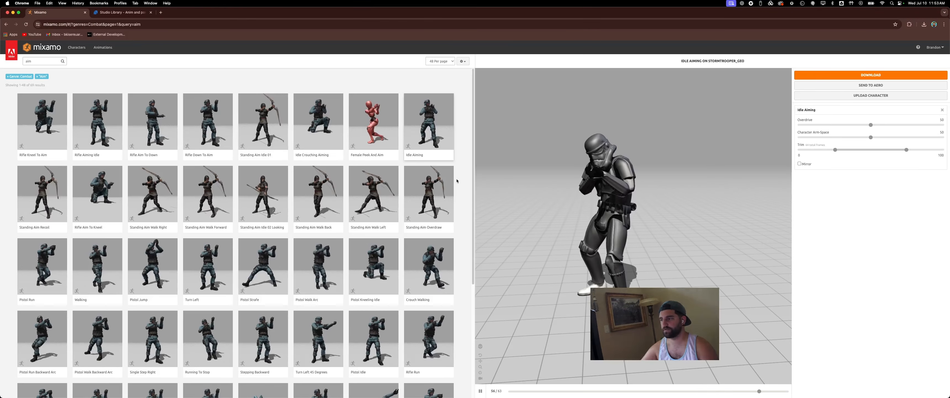
- Review the studiolibrary.com download page and Mixamo's combat aim animations in Chrome, and return to Maya
{"action": "left_click", "coordinate": [120, 12]}
{"action": "left_click", "coordinate": [102, 24]}
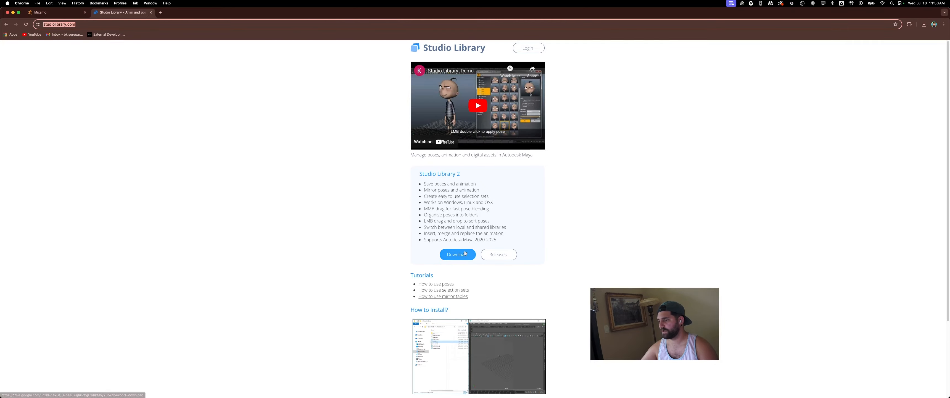
{"action": "left_click", "coordinate": [150, 12]}
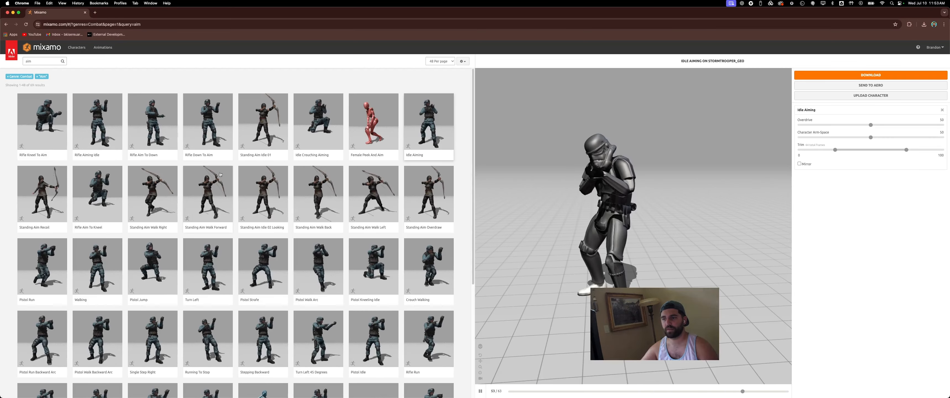
{"action": "scroll", "coordinate": [220, 174], "scroll_direction": "down", "scroll_amount": 5}
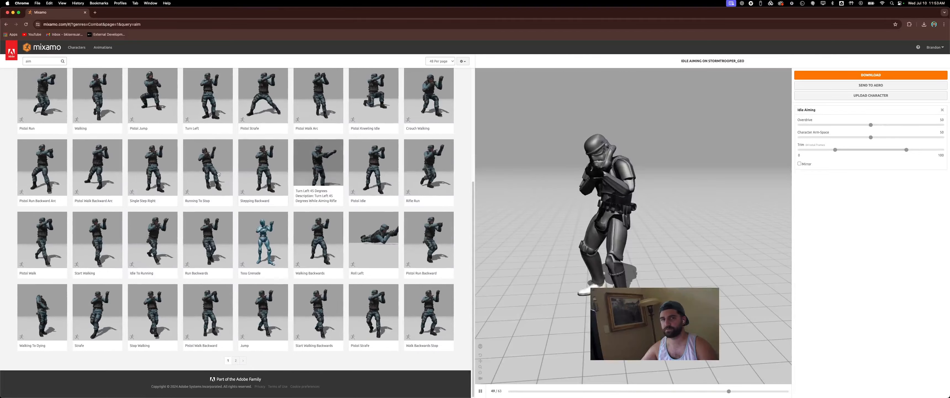
{"action": "left_click", "coordinate": [13, 13]}
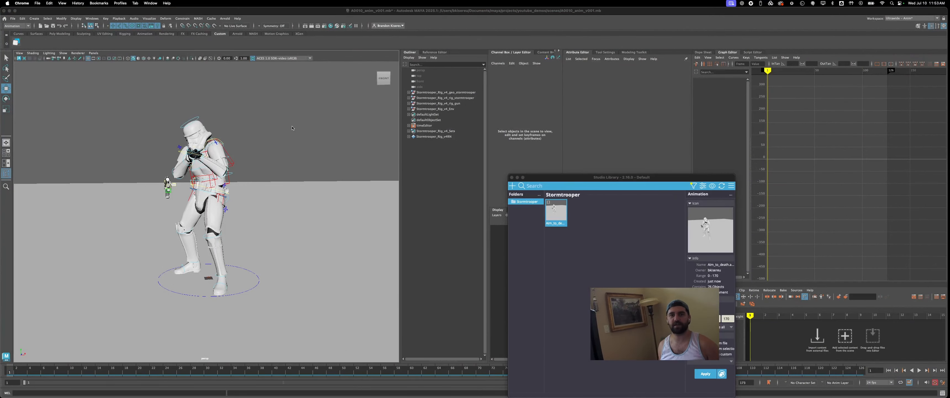